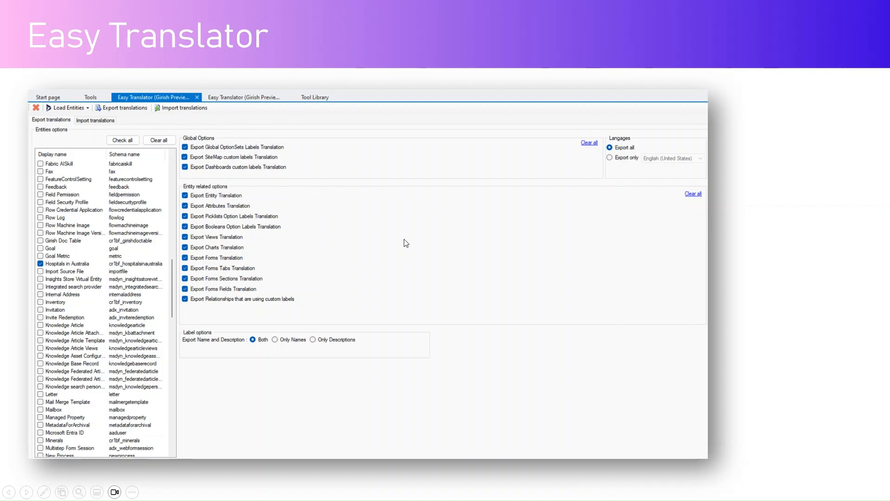
# - Switch to the Hospital Management System app and open hospital record H006 from the Hospitals in Australia list
pyautogui.hotkey('alt', 'Tab')
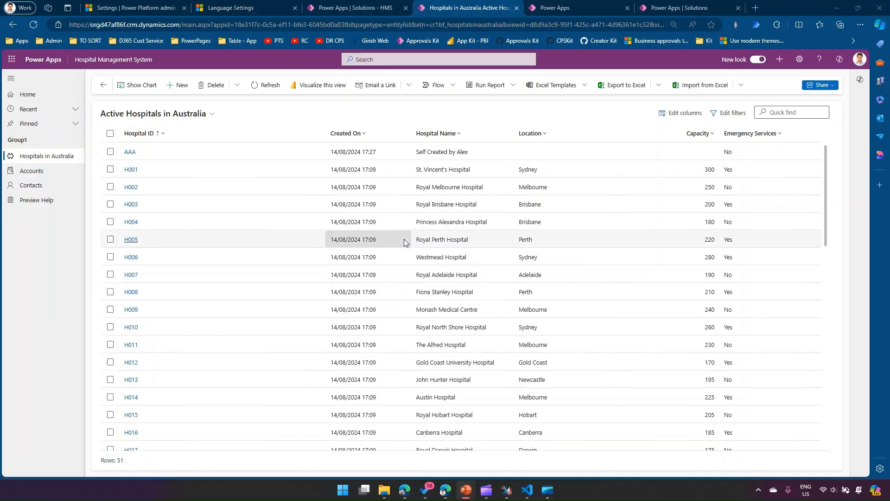
pyautogui.click(57, 156)
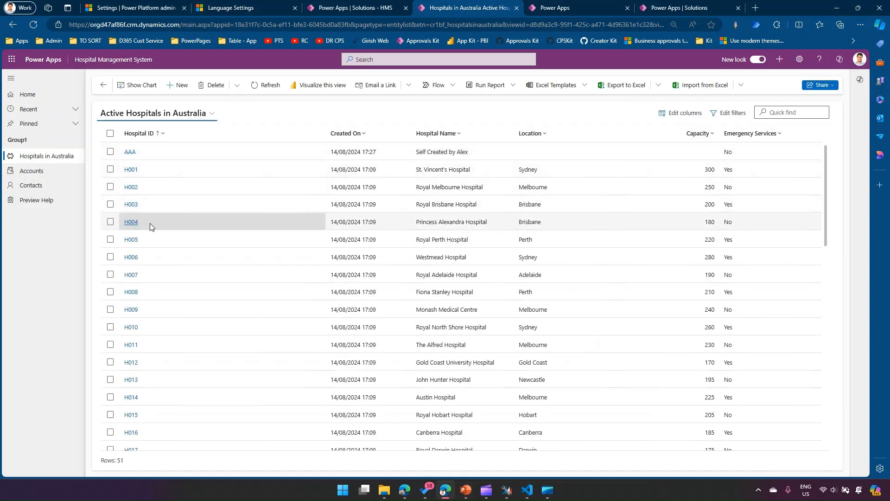
pyautogui.click(132, 259)
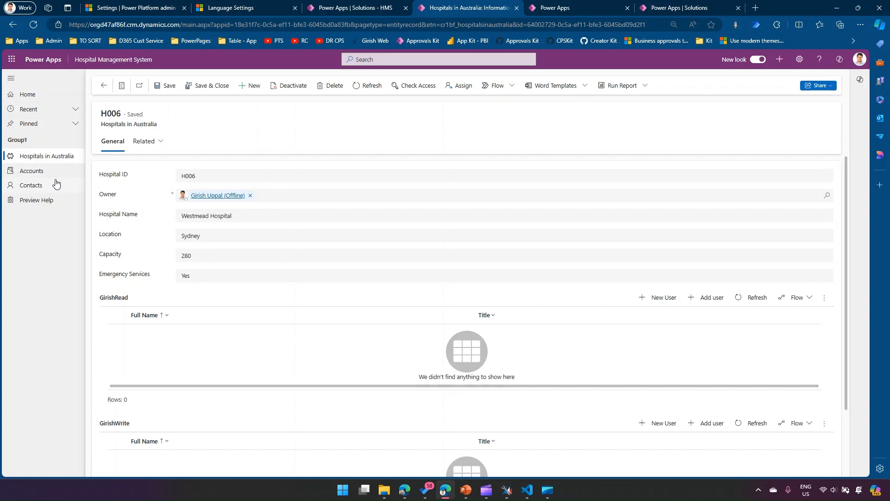
# - Open the environment's language settings from the Power Platform admin center and review which languages are enabled
pyautogui.click(145, 7)
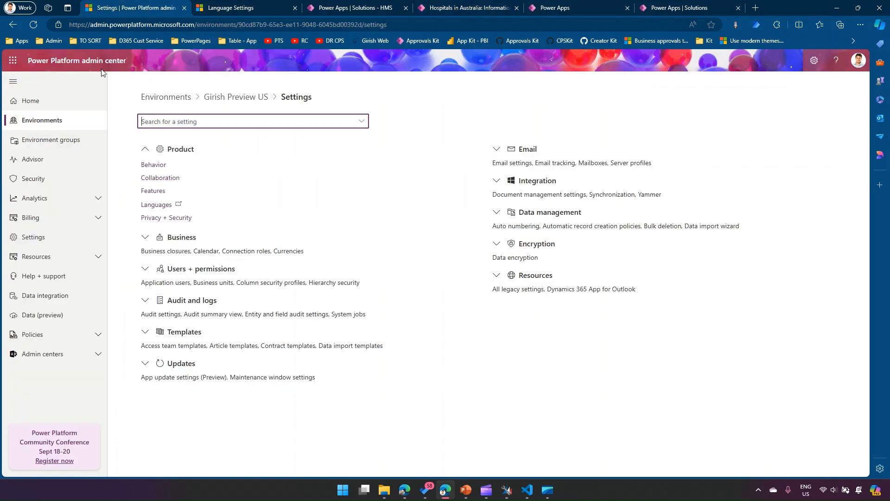
pyautogui.moveTo(29, 61); pyautogui.dragTo(126, 62)
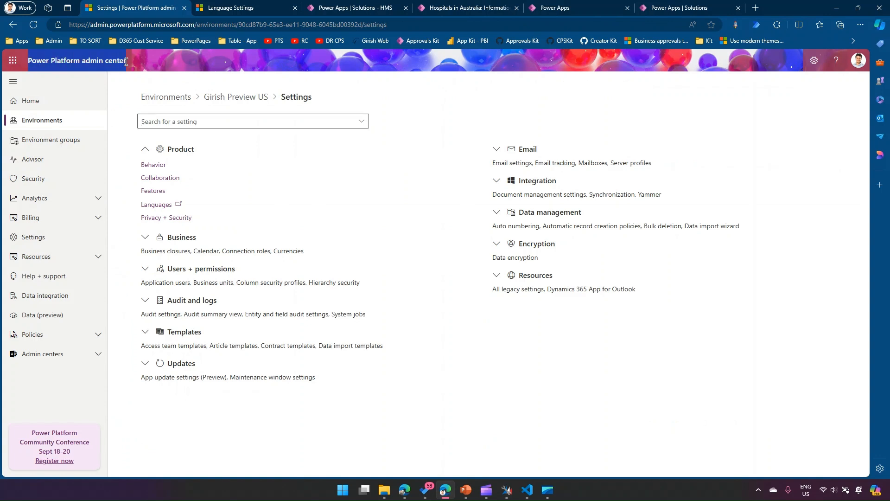
pyautogui.click(162, 204)
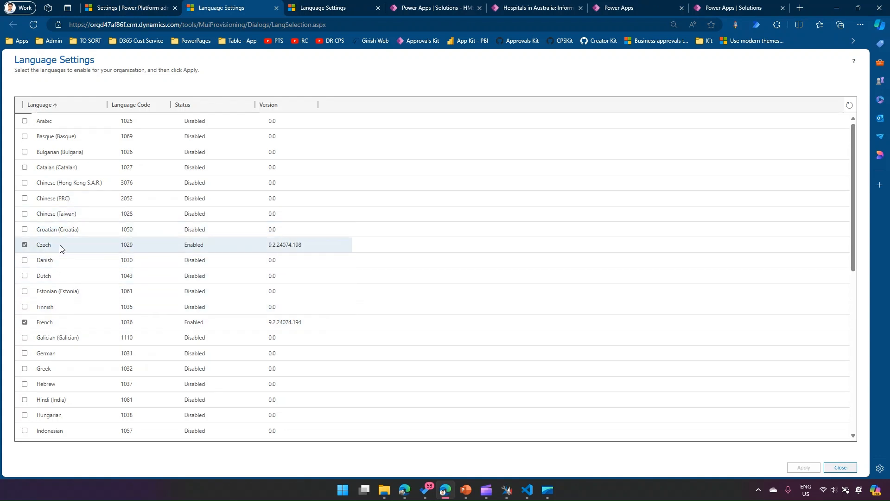
pyautogui.scroll(-8, 71, 320)
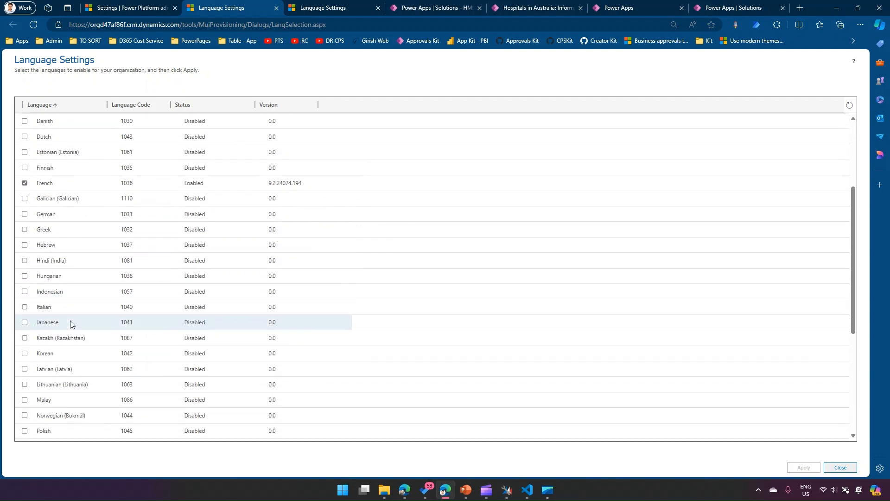
pyautogui.scroll(8, 74, 325)
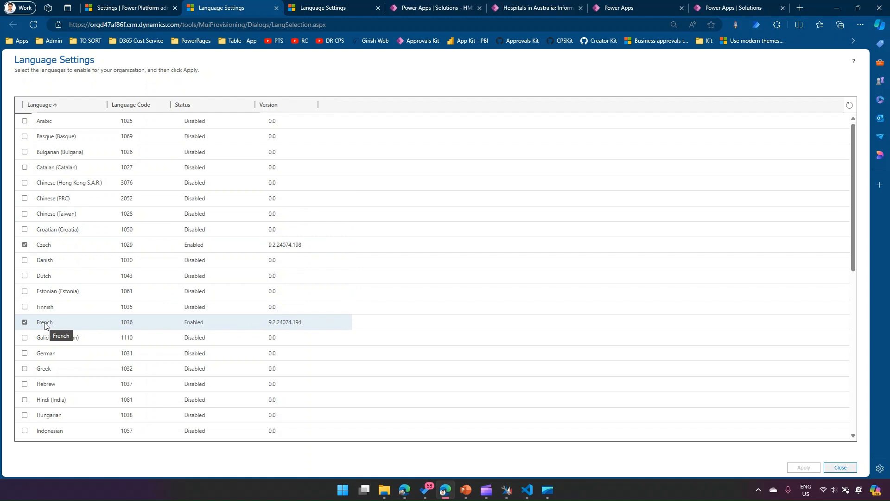
# - Check the language enabling progress in the other Language Settings page
pyautogui.click(131, 8)
pyautogui.click(311, 8)
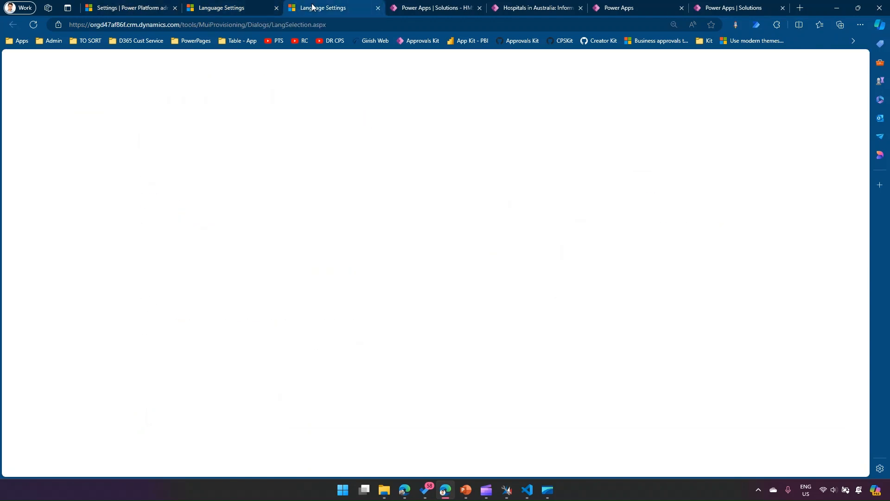
pyautogui.click(427, 5)
pyautogui.click(343, 7)
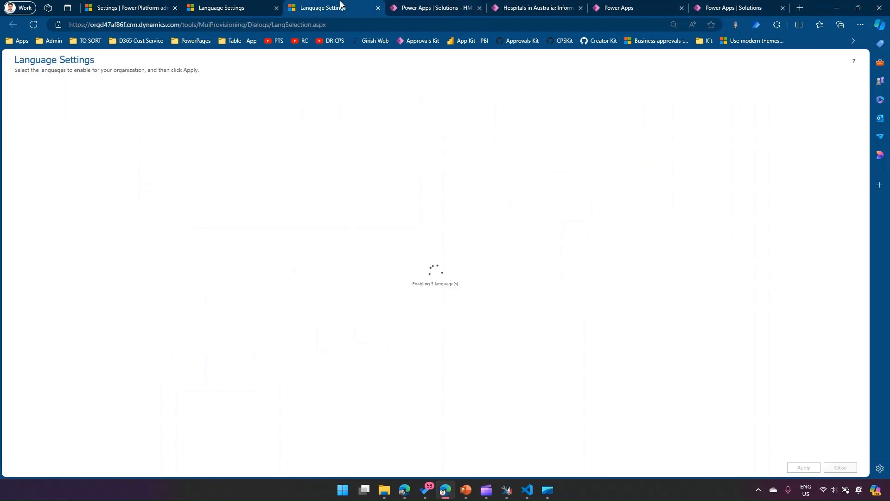
pyautogui.press('ctrl')
pyautogui.press('ctrl')
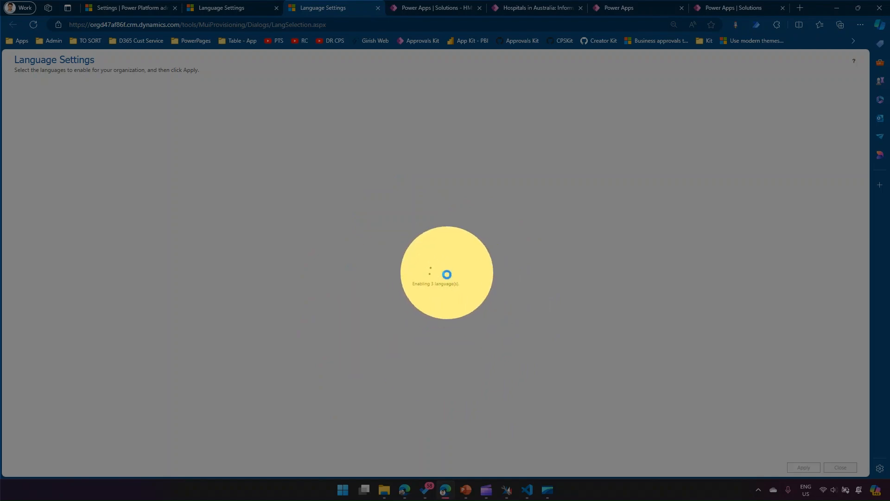
# - In the Hospital Management System's personalization settings, set the user interface language to French and save the options
pyautogui.click(436, 7)
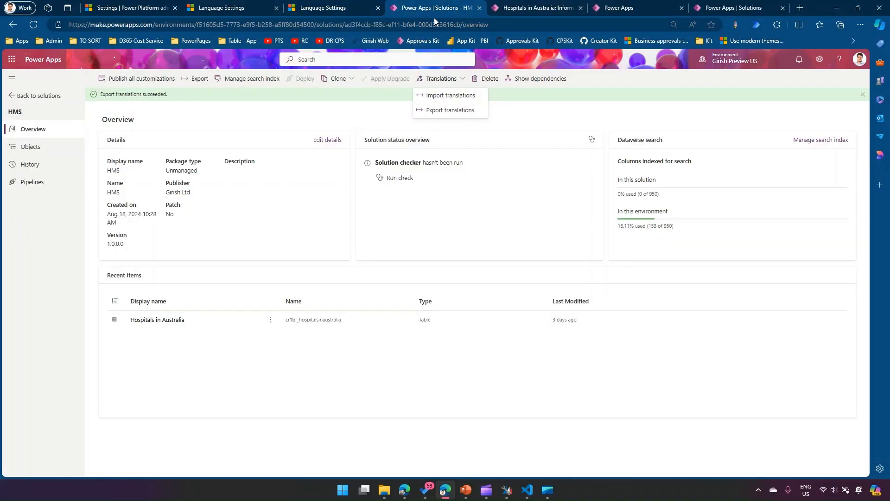
pyautogui.click(526, 5)
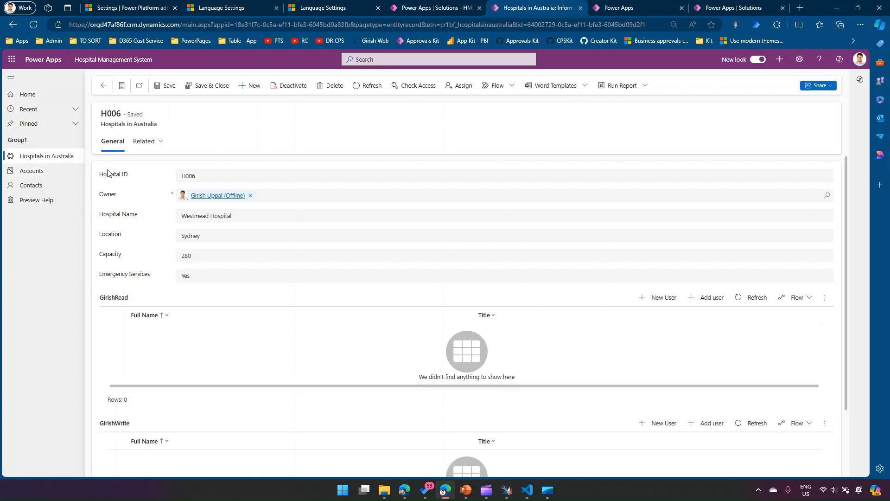
pyautogui.click(801, 64)
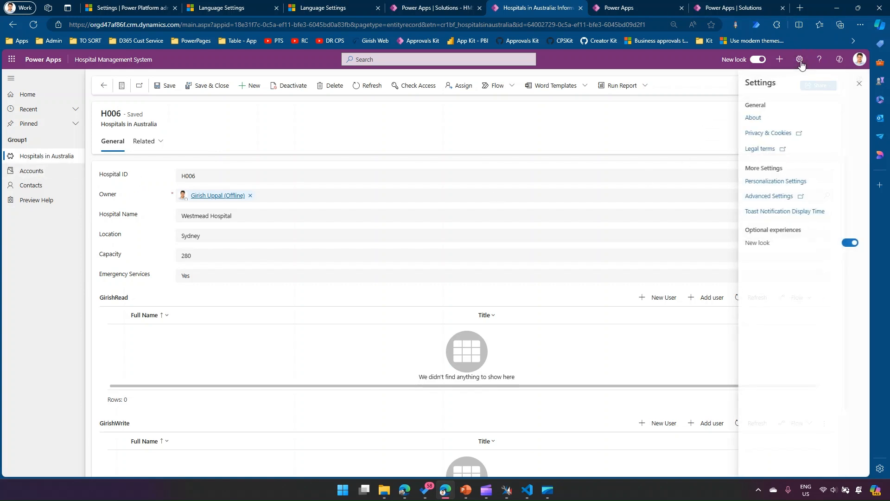
pyautogui.click(789, 181)
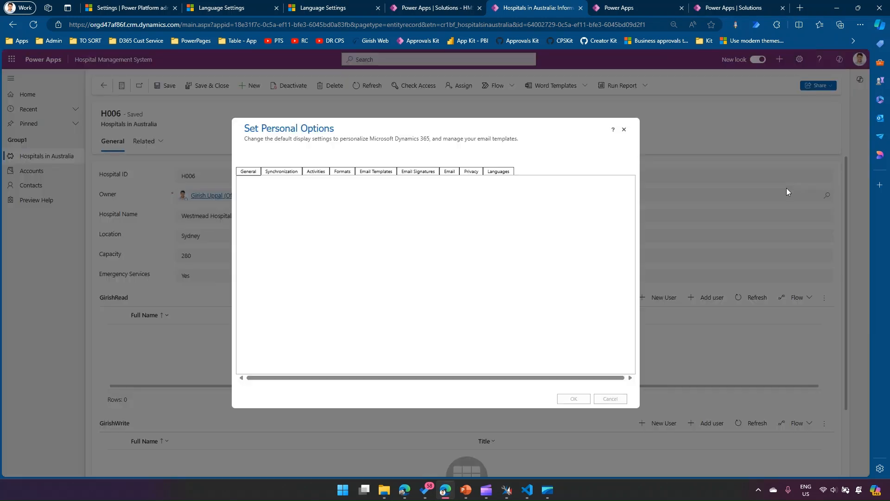
pyautogui.click(501, 173)
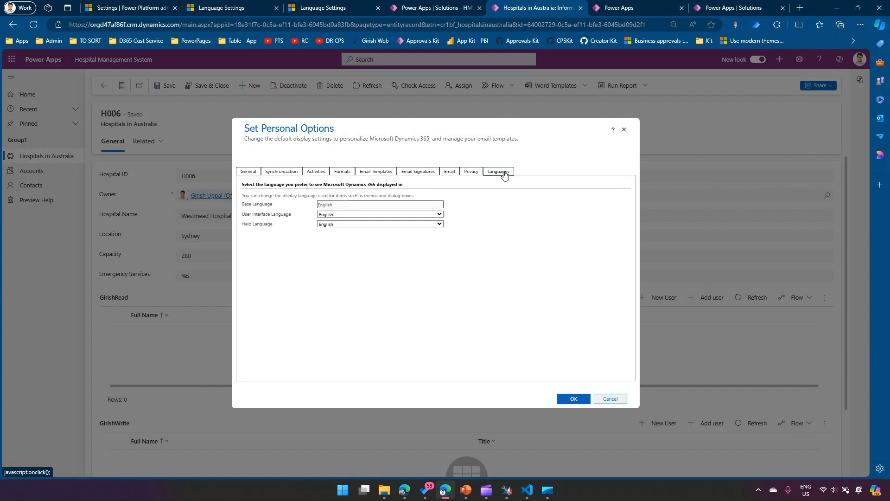
pyautogui.click(411, 224)
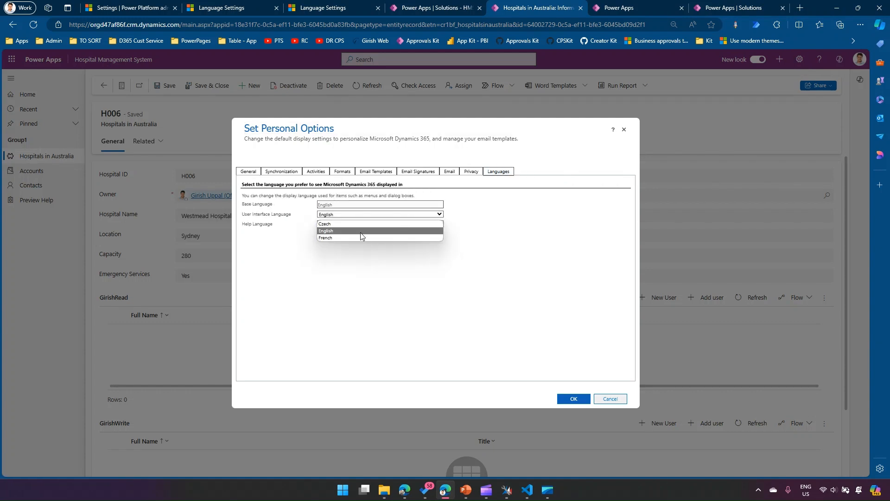
pyautogui.click(338, 238)
pyautogui.click(571, 399)
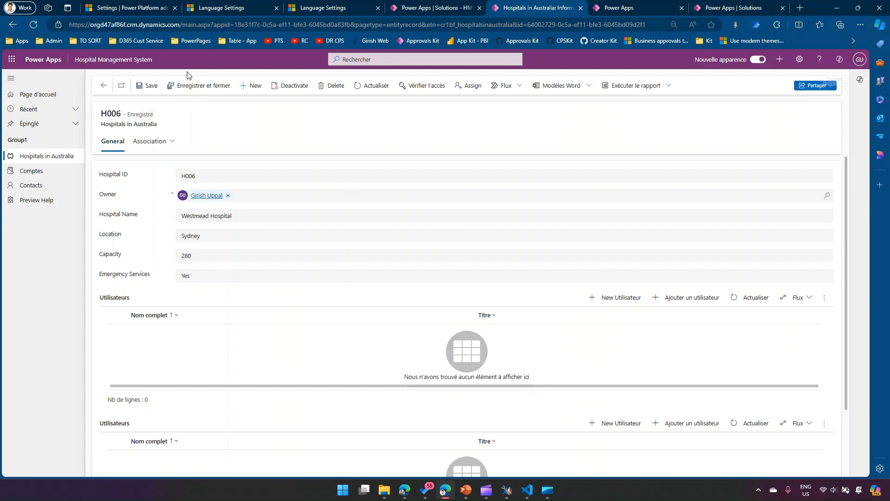
# - Examine the H006 form's navigation, command bar, tabs, field labels, values and subgrid commands for French translation
pyautogui.moveTo(5, 84); pyautogui.dragTo(70, 132)
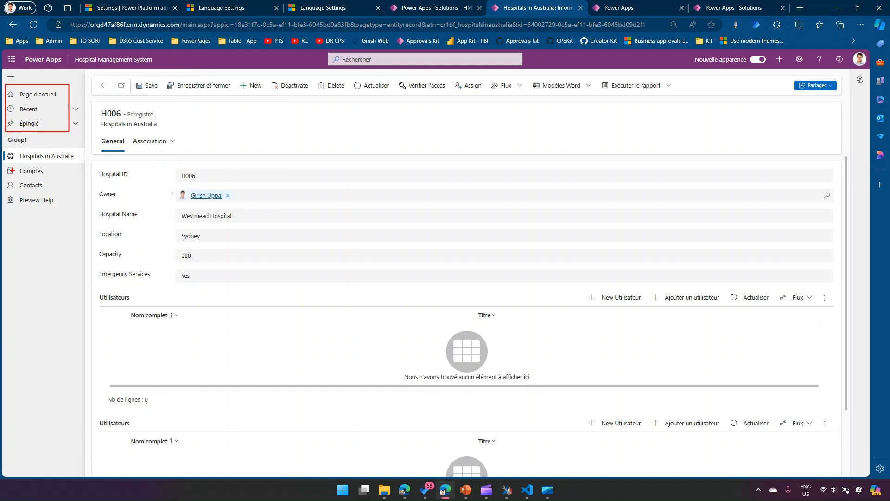
pyautogui.moveTo(5, 167); pyautogui.dragTo(55, 195)
pyautogui.moveTo(83, 74)
pyautogui.mouseDown()
pyautogui.moveTo(590, 104)
pyautogui.moveTo(723, 96)
pyautogui.mouseUp()
pyautogui.moveTo(791, 76); pyautogui.dragTo(841, 94)
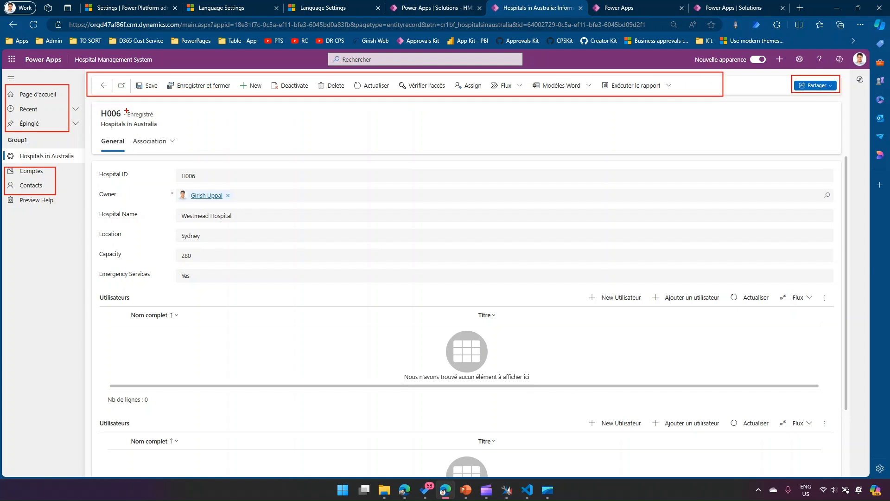
pyautogui.moveTo(128, 111); pyautogui.dragTo(167, 119)
pyautogui.moveTo(94, 166); pyautogui.dragTo(162, 286)
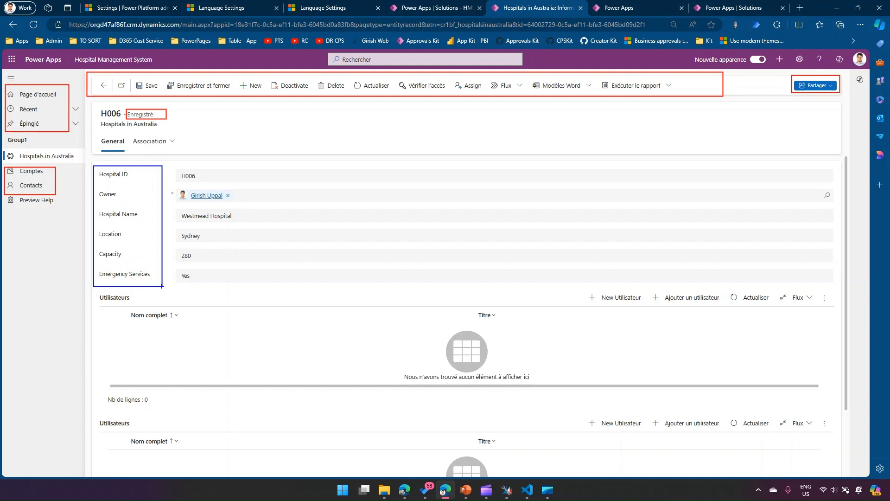
pyautogui.moveTo(172, 168)
pyautogui.mouseDown()
pyautogui.moveTo(206, 246)
pyautogui.moveTo(256, 291)
pyautogui.mouseUp()
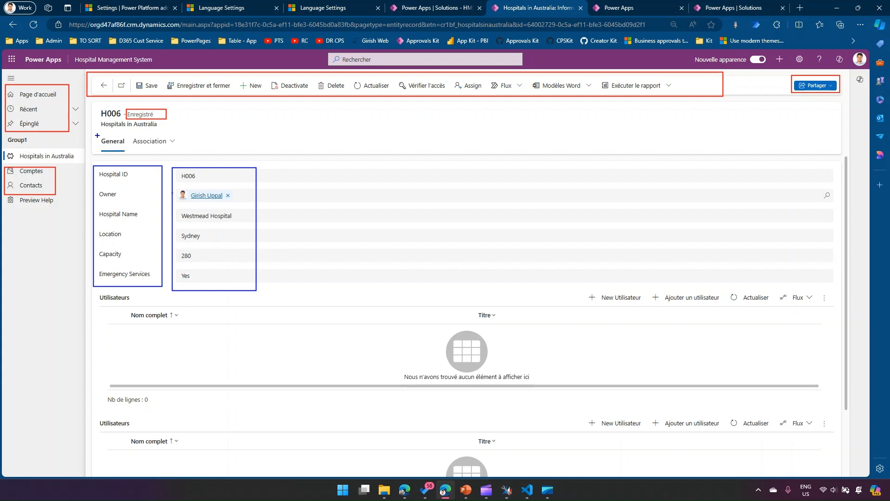
pyautogui.moveTo(117, 143); pyautogui.dragTo(186, 156)
pyautogui.moveTo(583, 286)
pyautogui.mouseDown()
pyautogui.moveTo(621, 301)
pyautogui.moveTo(824, 312)
pyautogui.mouseUp()
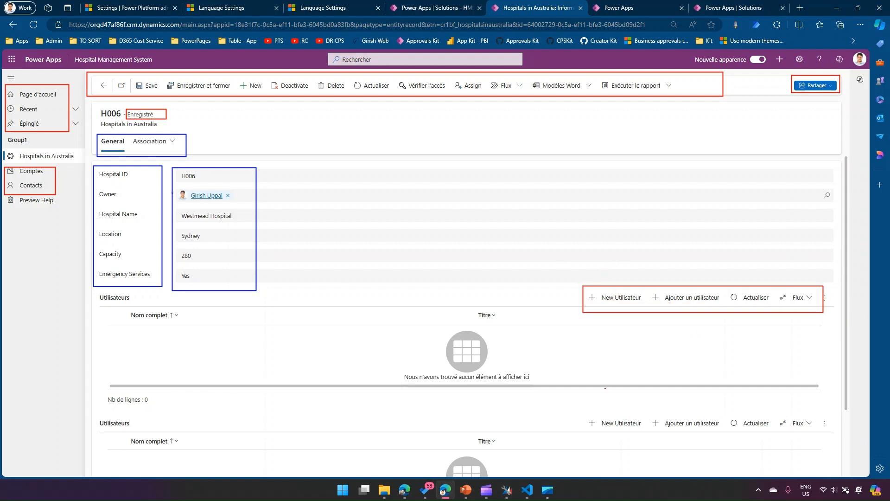
pyautogui.moveTo(581, 411); pyautogui.dragTo(837, 440)
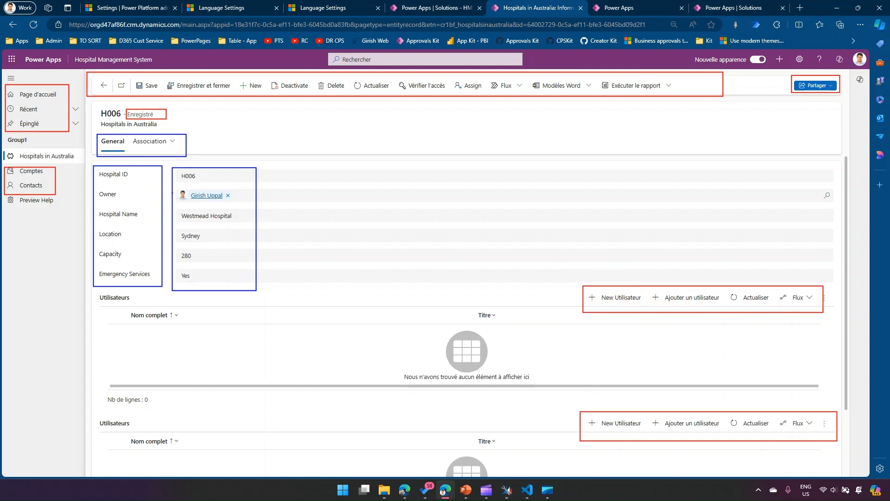
pyautogui.press('ctrl')
pyautogui.press('ctrl')
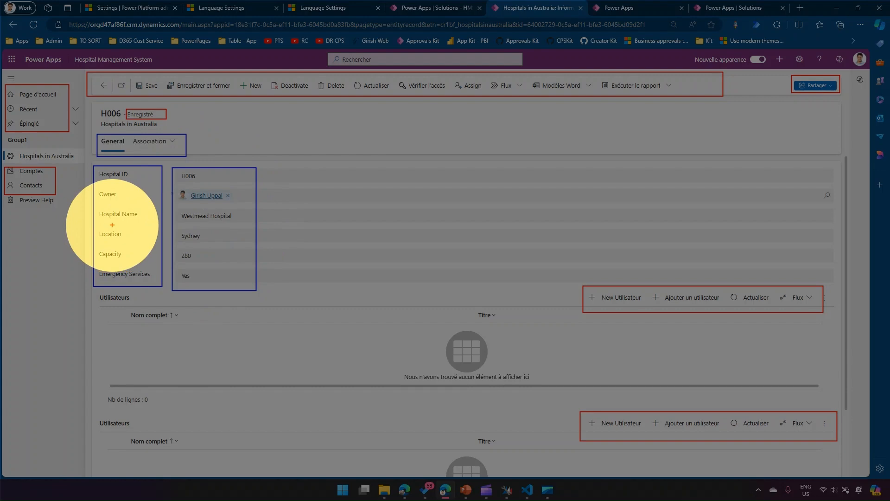
pyautogui.press('Escape')
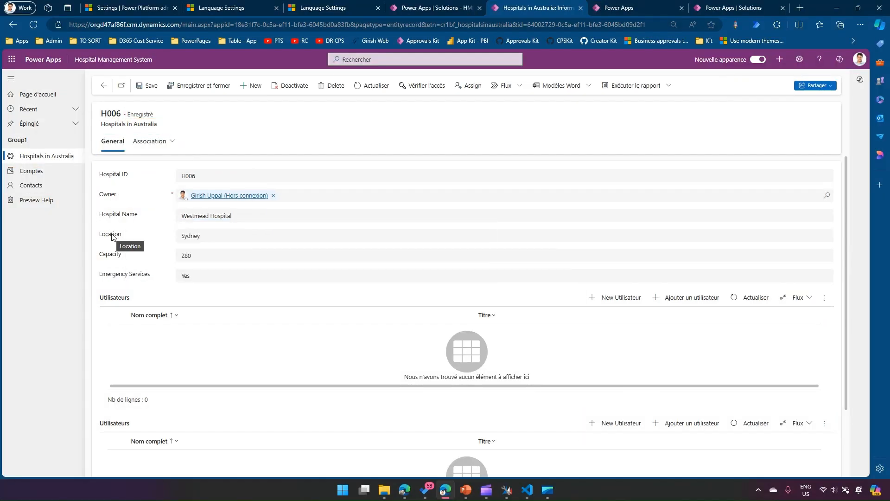
# - Search the web for Google Translate in a new browser tab
pyautogui.click(800, 8)
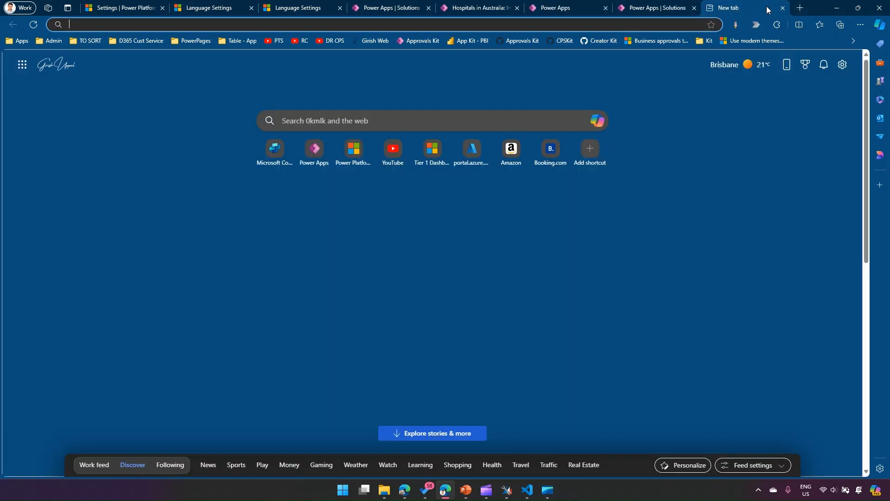
pyautogui.write('google tra')
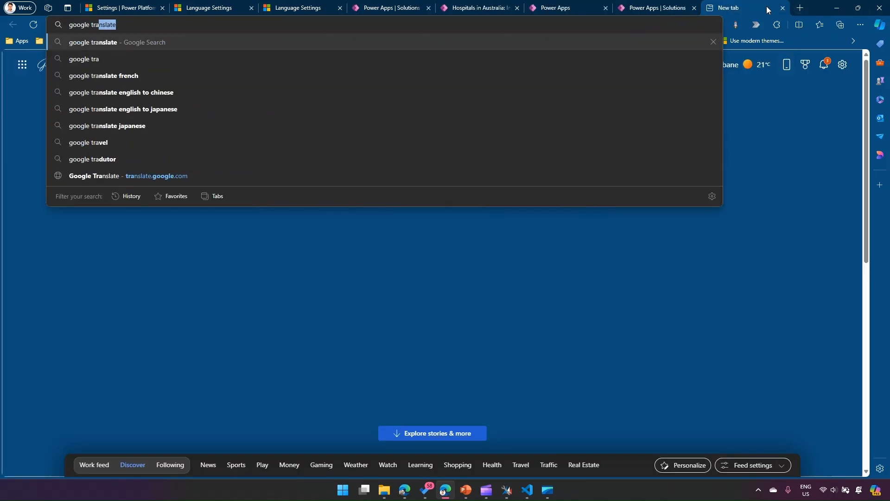
pyautogui.press('Return')
# - Translate the word "hospital" into French with Google Translate
pyautogui.click(199, 187)
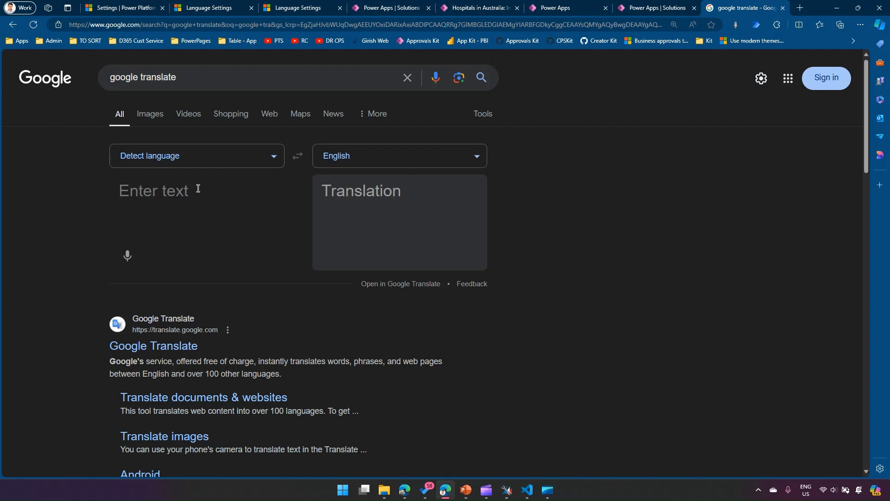
pyautogui.write('hospital')
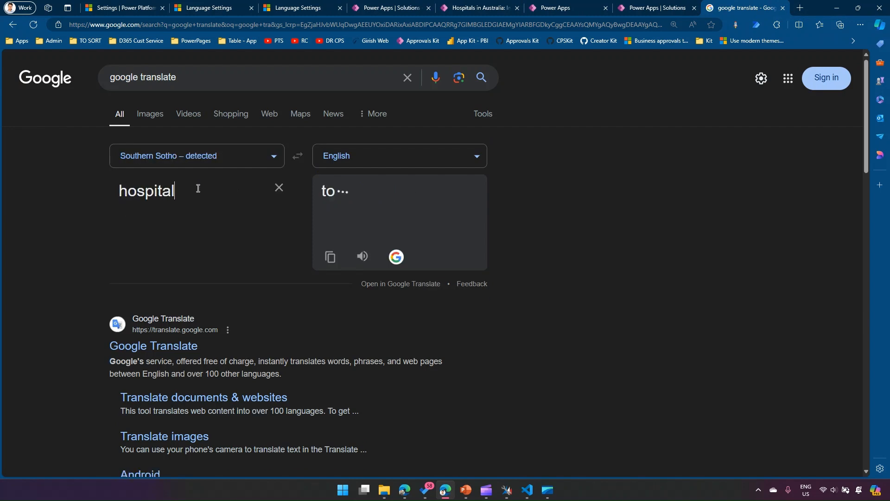
pyautogui.click(353, 160)
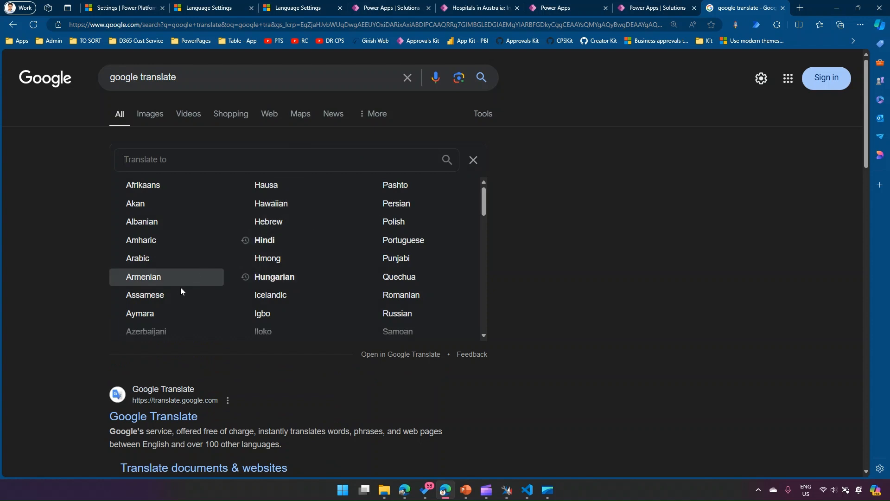
pyautogui.write('french')
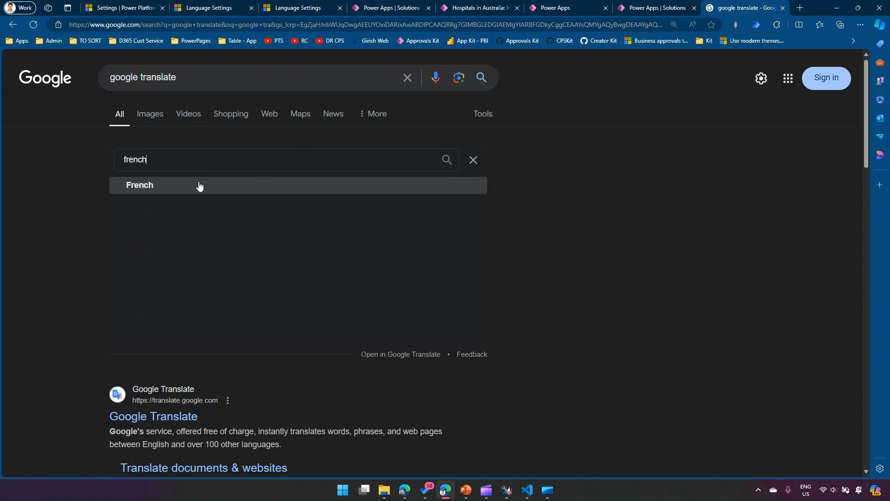
pyautogui.click(200, 186)
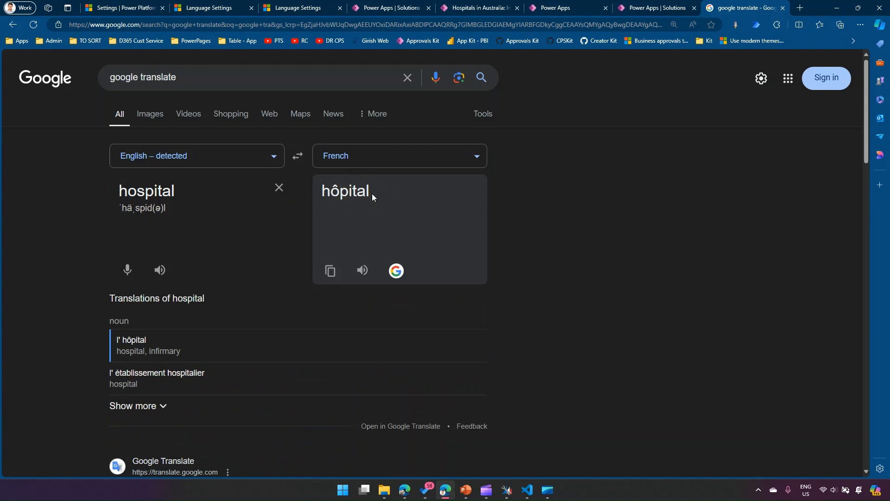
# - Return to hospital record H006 in the Hospital Management System app
pyautogui.click(670, 9)
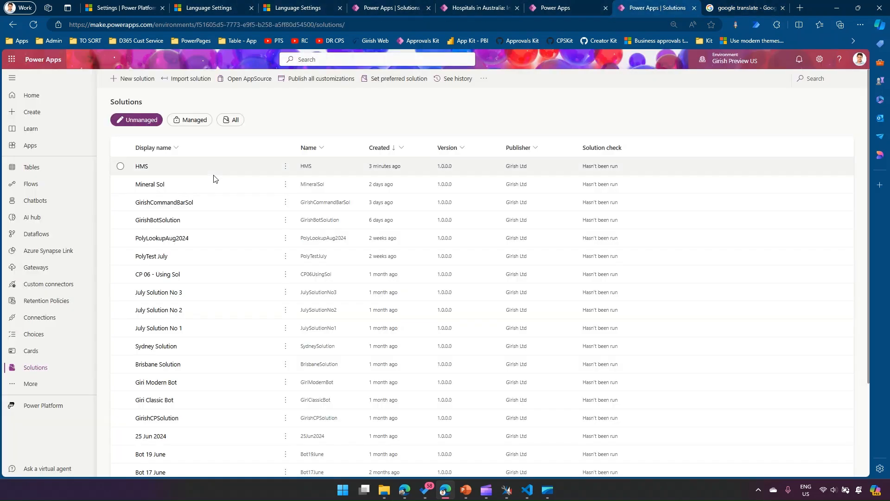
pyautogui.click(554, 8)
pyautogui.click(490, 6)
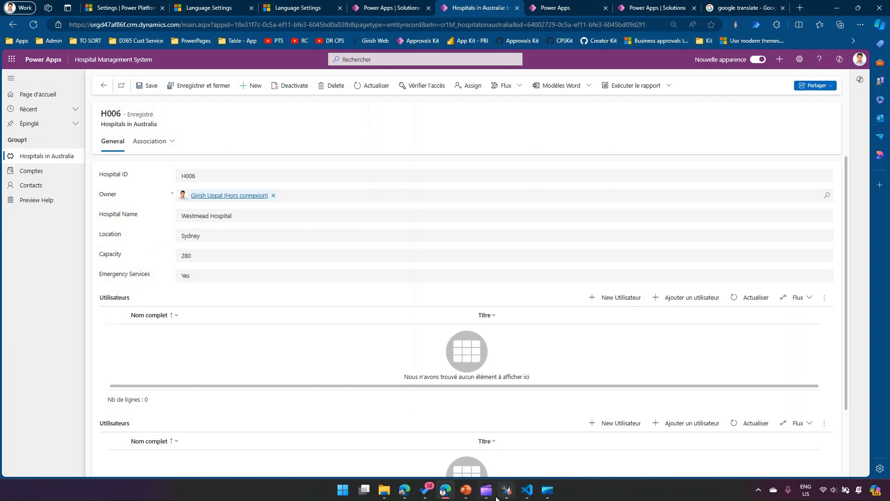
# - Switch to XrmToolBox, search its installed tools for "easy" and open Easy Translator
pyautogui.click(504, 494)
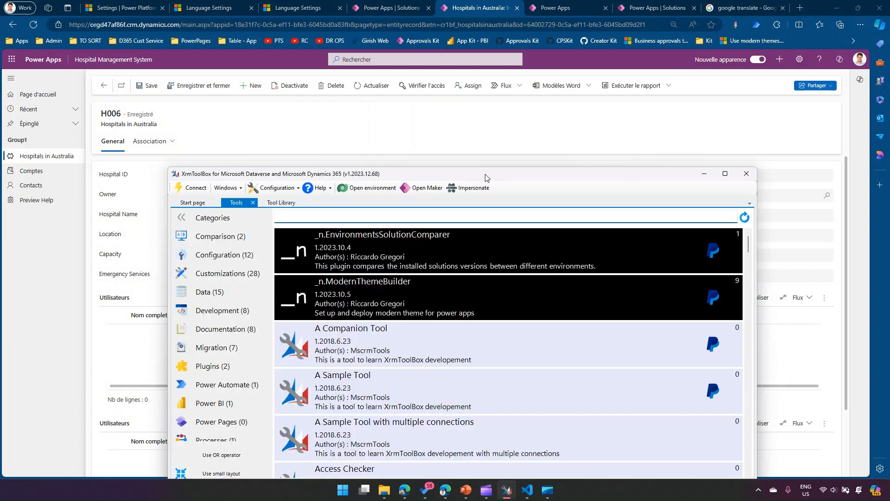
pyautogui.doubleClick(450, 172)
pyautogui.click(31, 36)
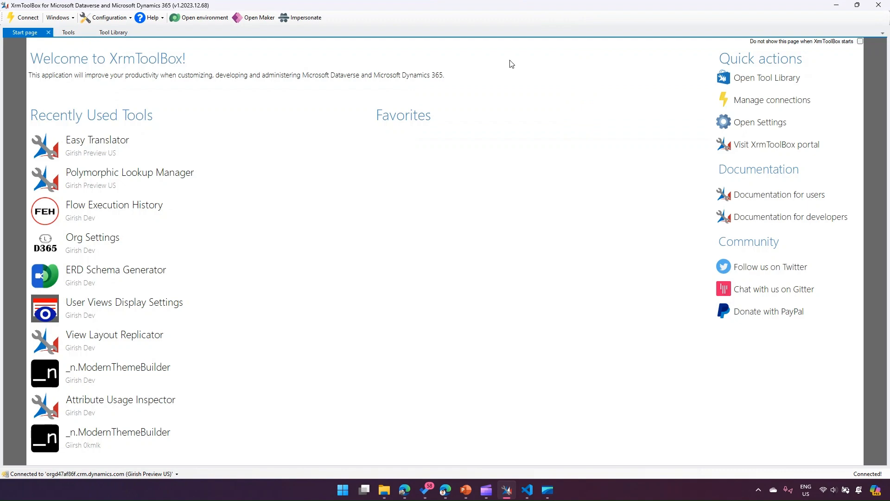
pyautogui.click(767, 77)
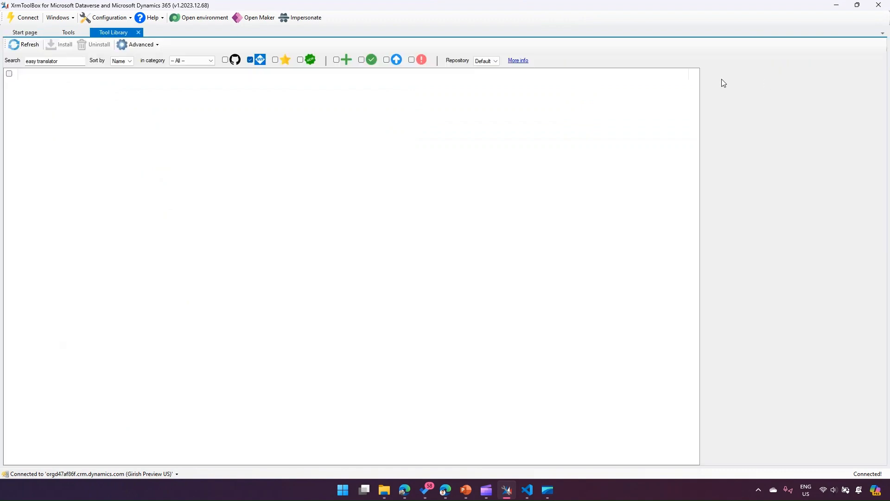
pyautogui.click(68, 33)
pyautogui.write('easy')
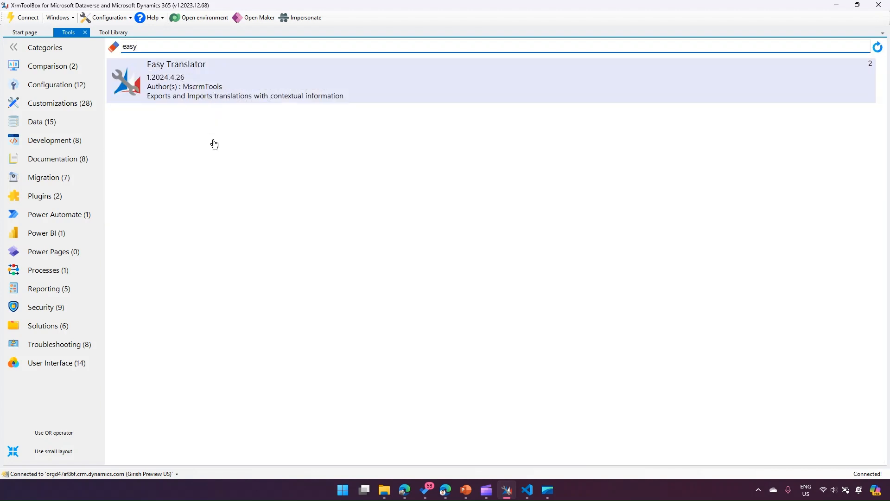
pyautogui.click(183, 79)
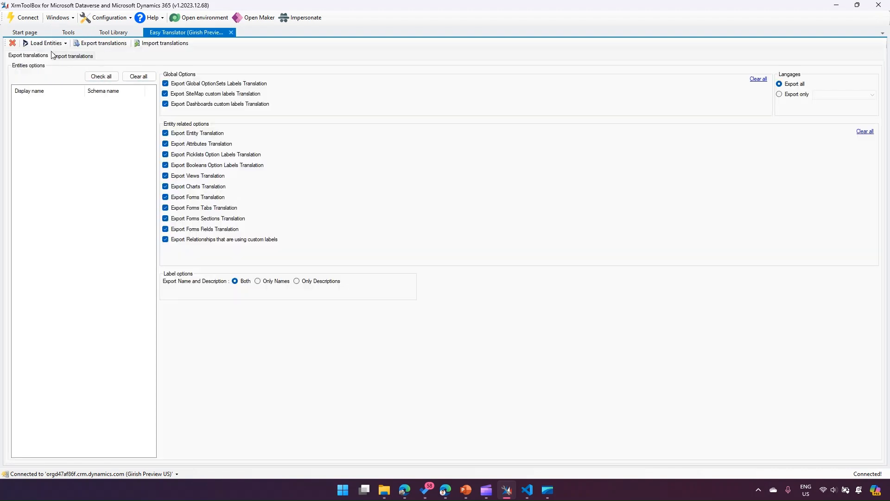
# - Load all entities into Easy Translator and select the Hospitals in Australia table for export
pyautogui.click(66, 43)
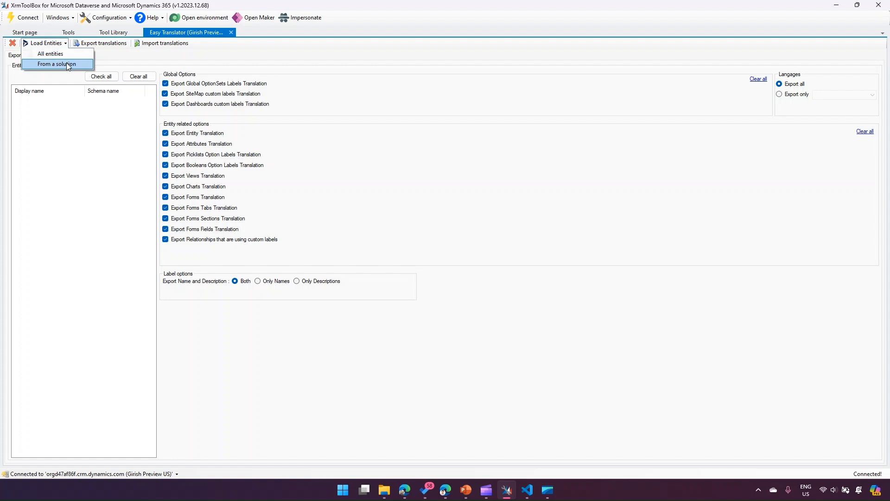
pyautogui.click(50, 54)
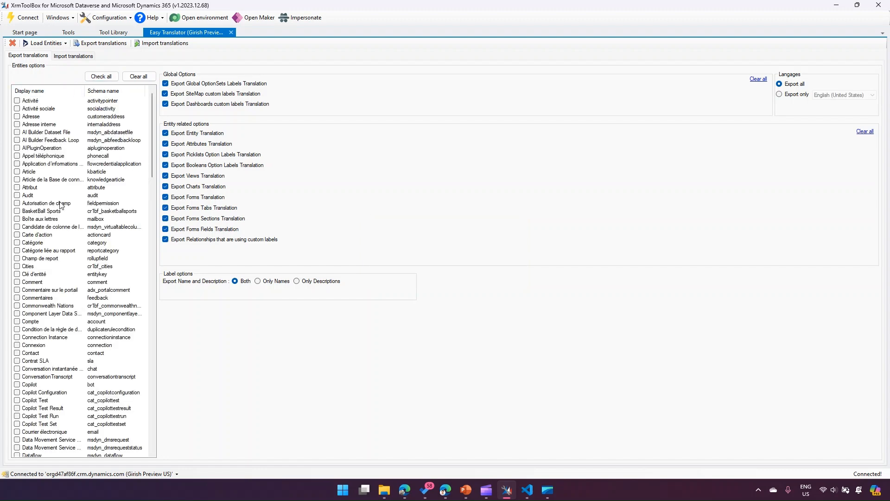
pyautogui.moveTo(153, 171); pyautogui.dragTo(155, 258)
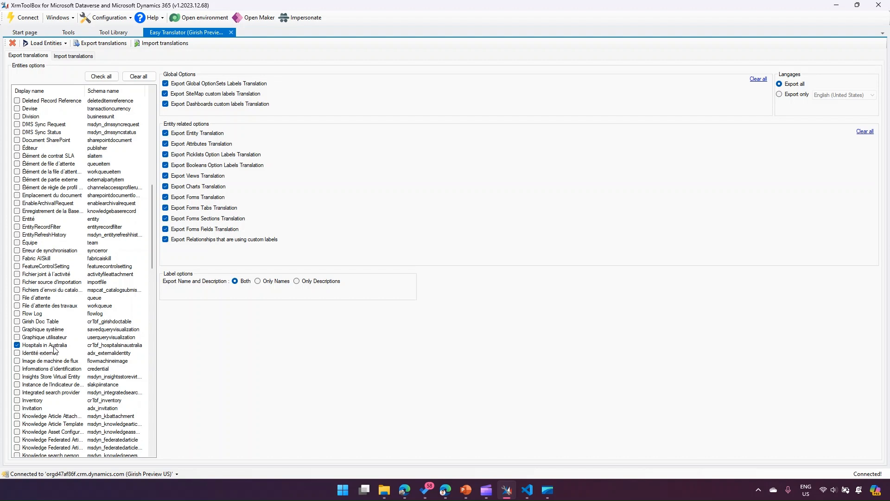
pyautogui.click(37, 347)
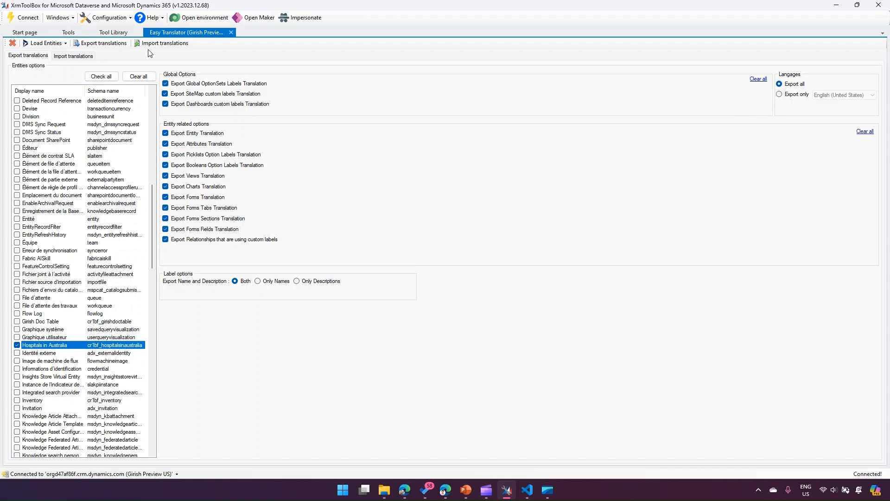
# - Export the selected table's translations to an Excel workbook named frtranslation in the Downloads folder
pyautogui.click(108, 43)
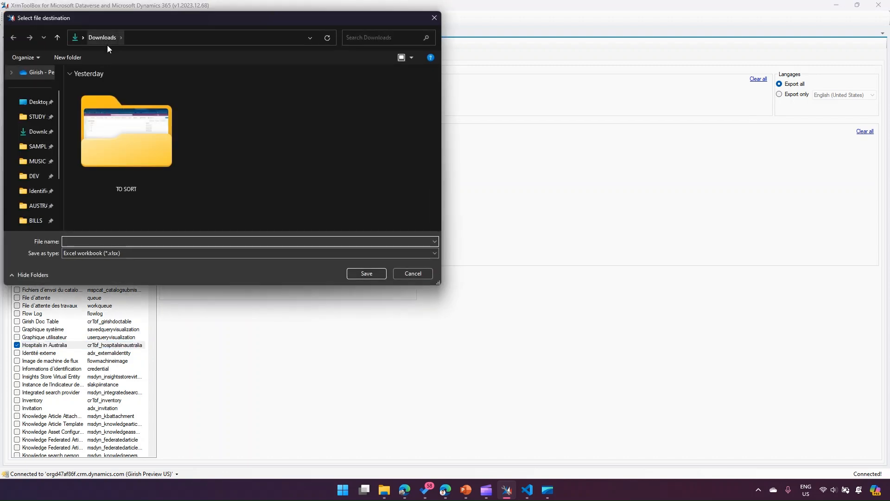
pyautogui.write('frtran')
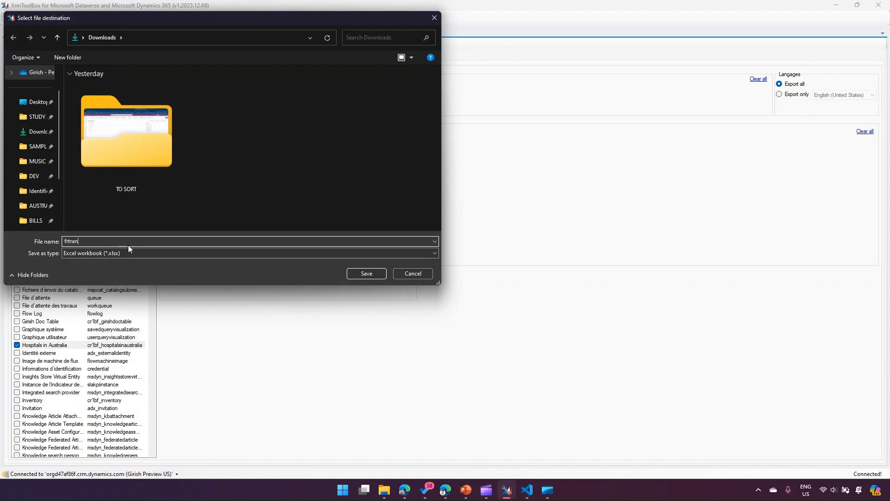
pyautogui.write('salt')
pyautogui.press('BackSpace')
pyautogui.press('BackSpace')
pyautogui.press('BackSpace')
pyautogui.write('lation')
pyautogui.click(367, 274)
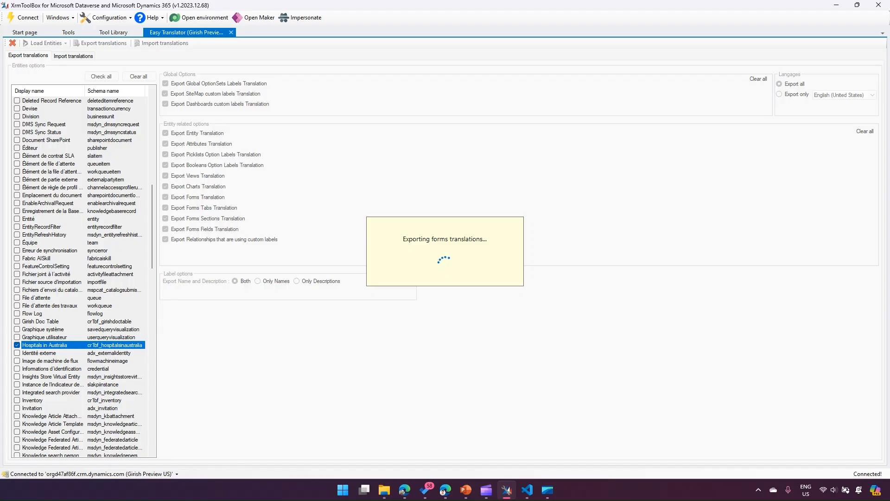
# - Review the field labels from Hospital ID to Emergency Services on the H006 form in the browser
pyautogui.press('super+e')
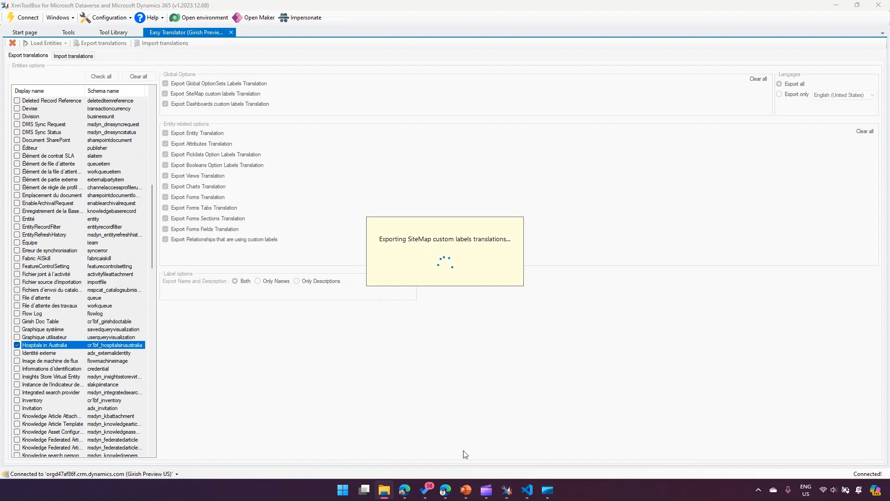
pyautogui.click(445, 490)
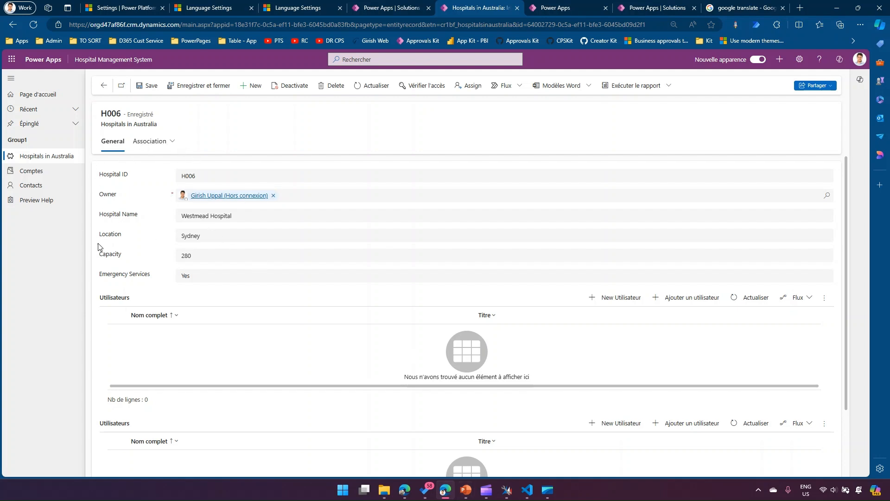
pyautogui.moveTo(100, 175); pyautogui.dragTo(150, 284)
pyautogui.hotkey('alt', 'Tab')
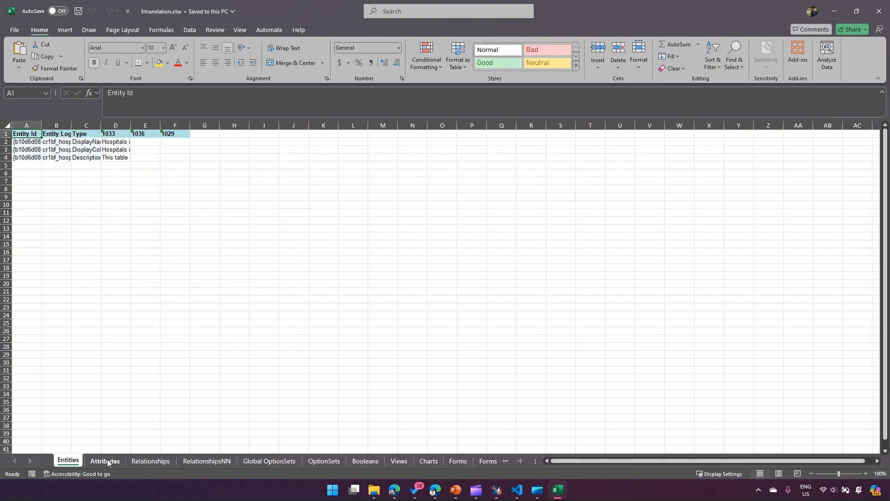
# - Return to XrmToolBox, decline opening the generated document and minimize the window to reveal the frtranslation workbook
pyautogui.click(496, 490)
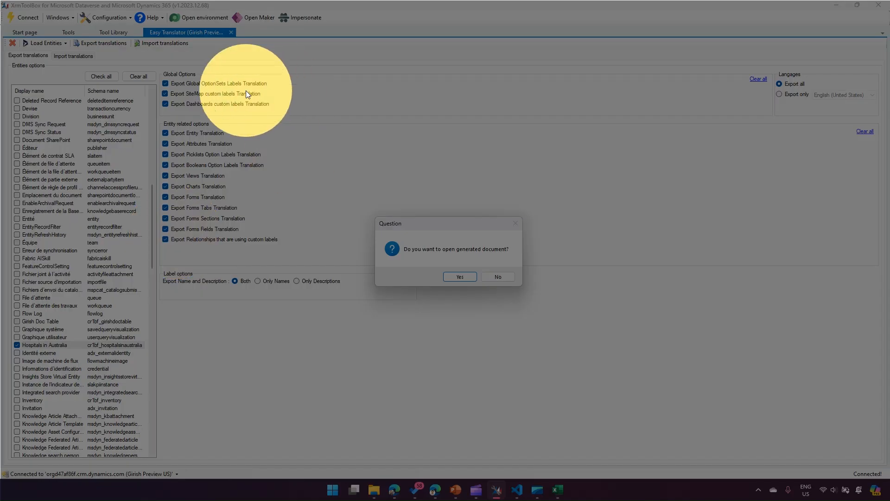
pyautogui.click(505, 293)
pyautogui.click(498, 277)
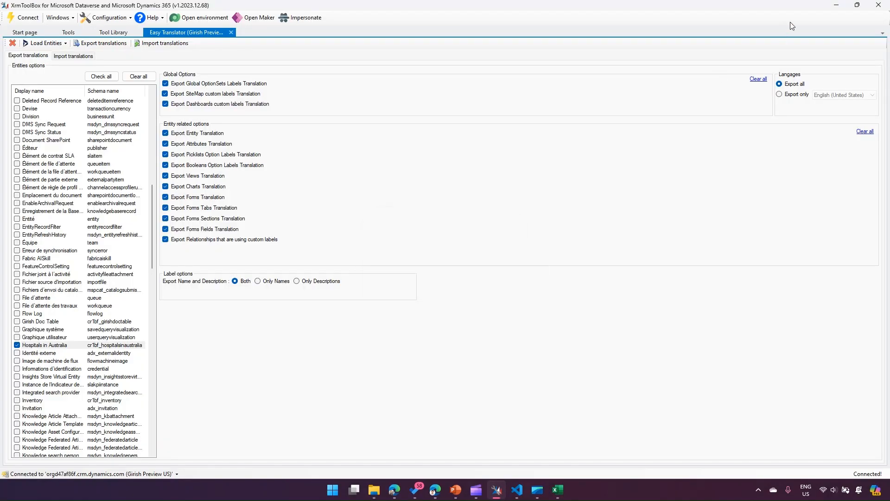
pyautogui.click(836, 5)
# - Auto-fit all column widths on the Entities sheet of frtranslation.xlsx
pyautogui.click(167, 227)
pyautogui.click(12, 124)
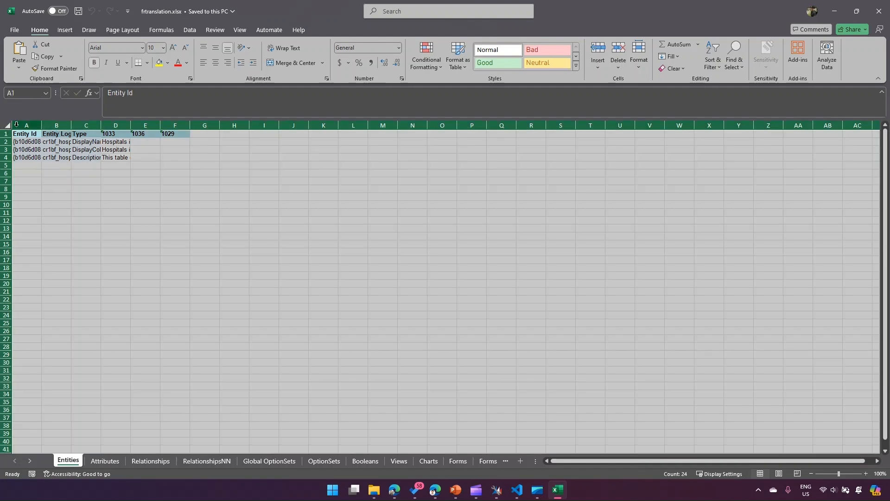
pyautogui.doubleClick(41, 125)
pyautogui.click(72, 165)
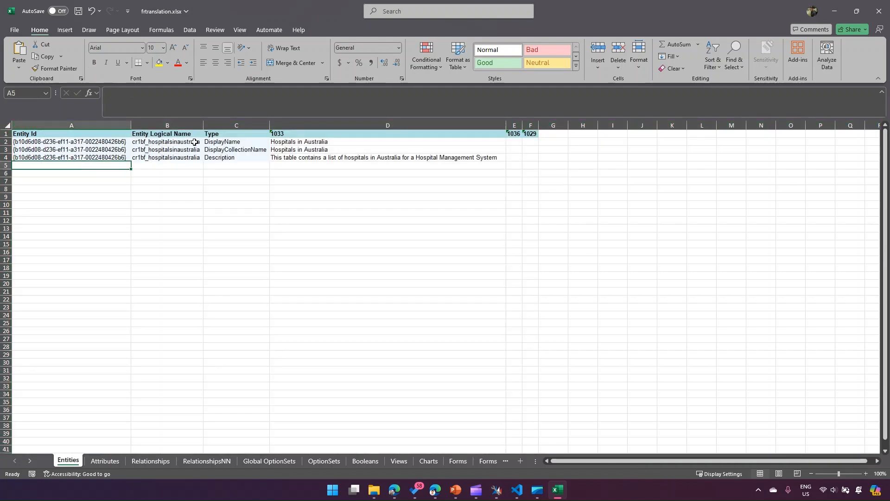
# - Examine the Entities sheet's label types and its language columns 1033, 1036 and 1029
pyautogui.click(228, 142)
pyautogui.click(229, 151)
pyautogui.click(229, 157)
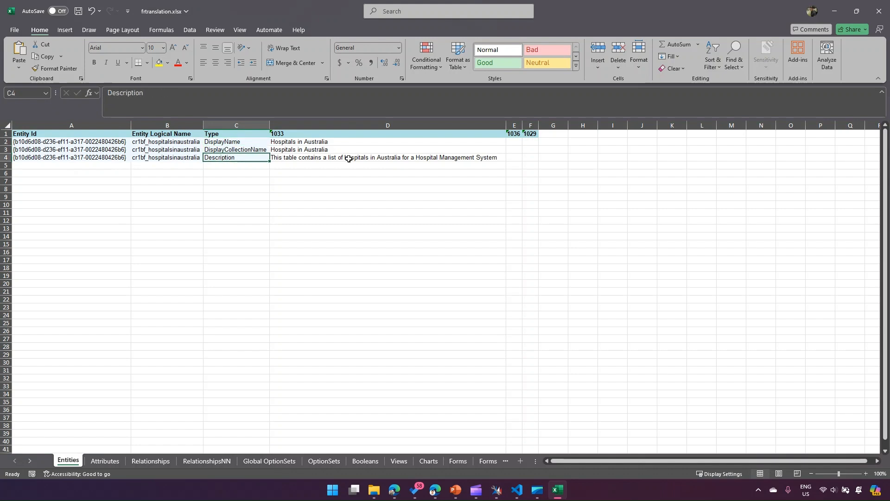
pyautogui.click(443, 174)
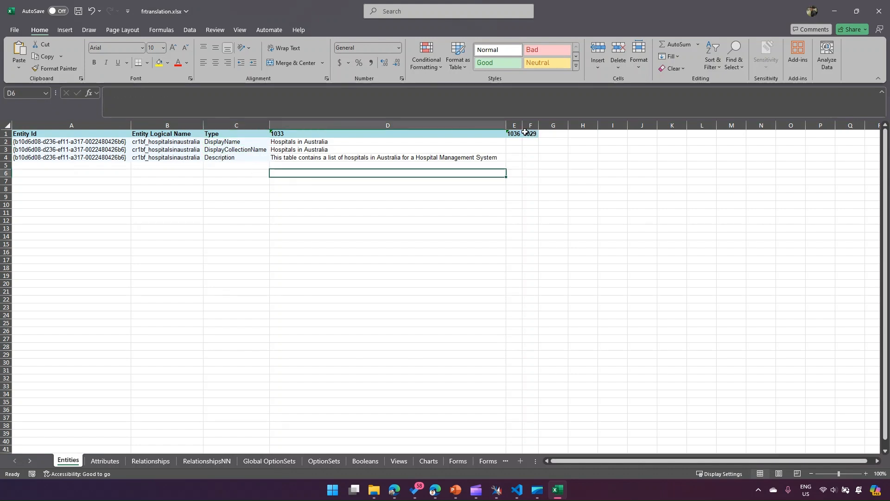
pyautogui.click(517, 135)
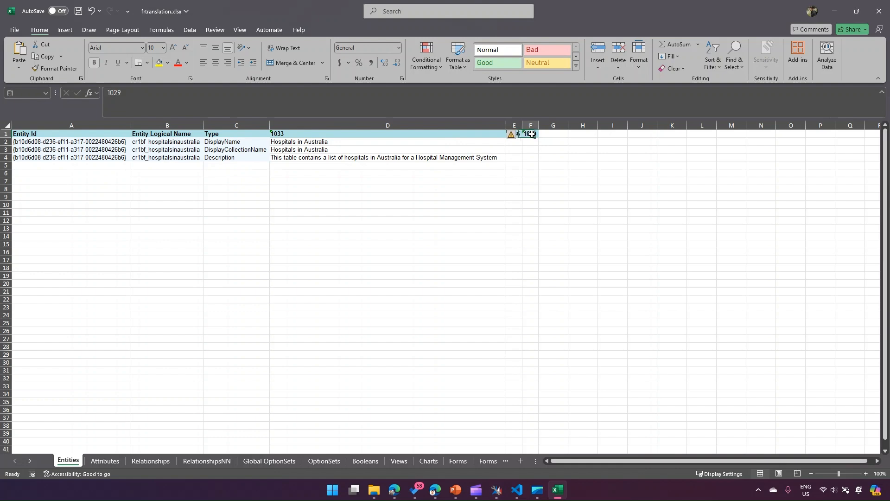
pyautogui.click(515, 145)
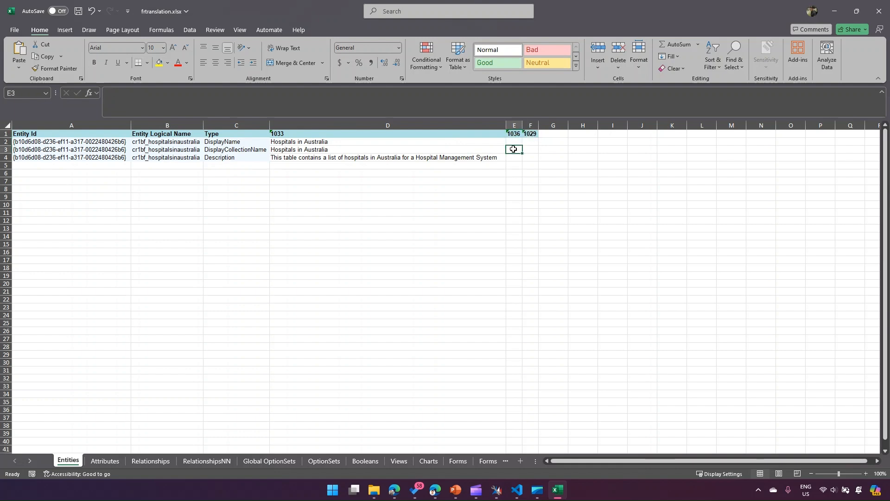
pyautogui.click(531, 145)
pyautogui.click(532, 158)
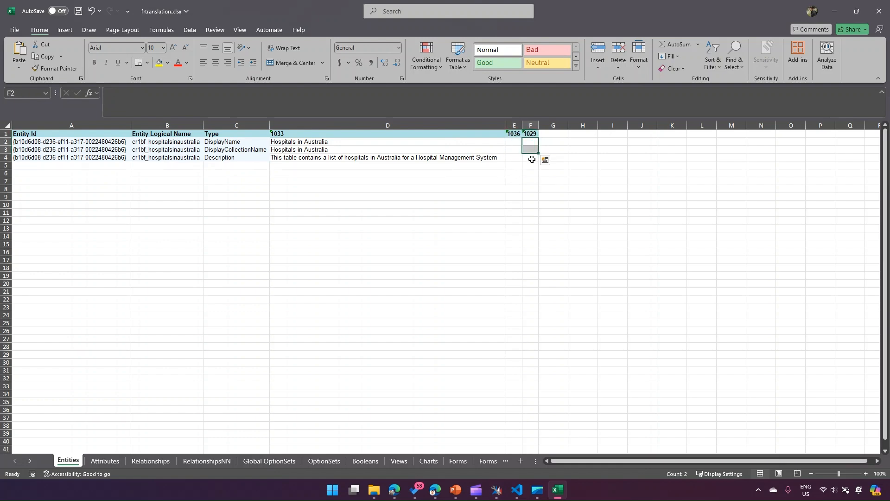
# - Examine the language columns on the Attributes, Relationships, RelationshipsNN, Global OptionSets, OptionSets and Booleans sheets
pyautogui.click(106, 461)
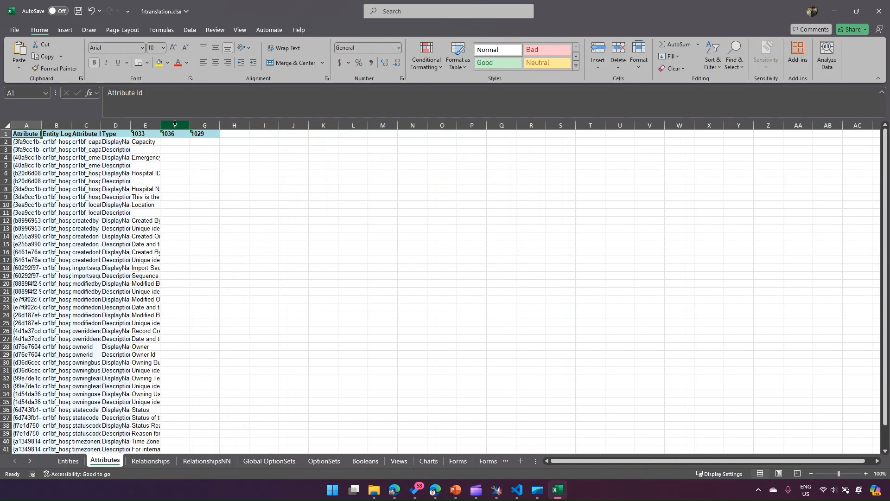
pyautogui.click(204, 125)
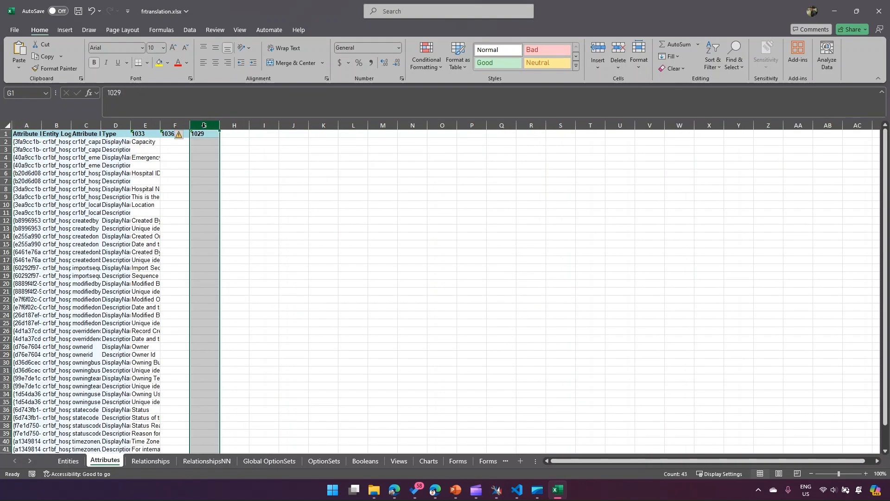
pyautogui.click(175, 125)
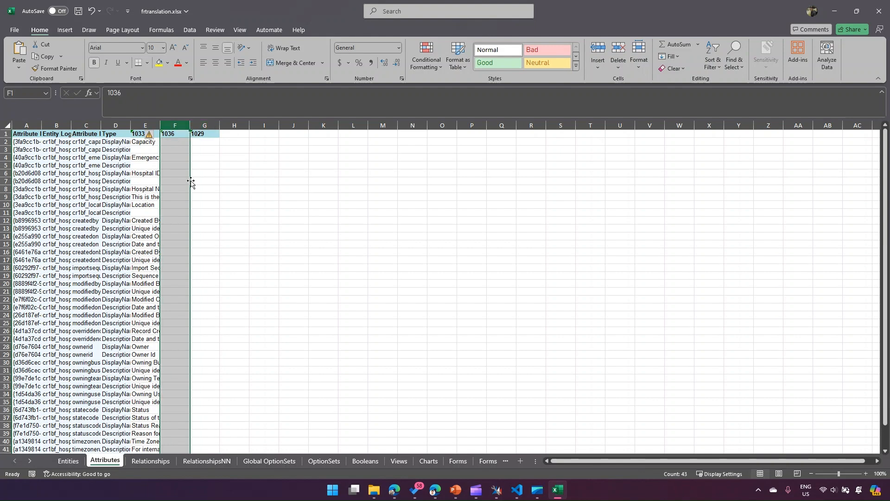
pyautogui.click(198, 462)
pyautogui.click(160, 462)
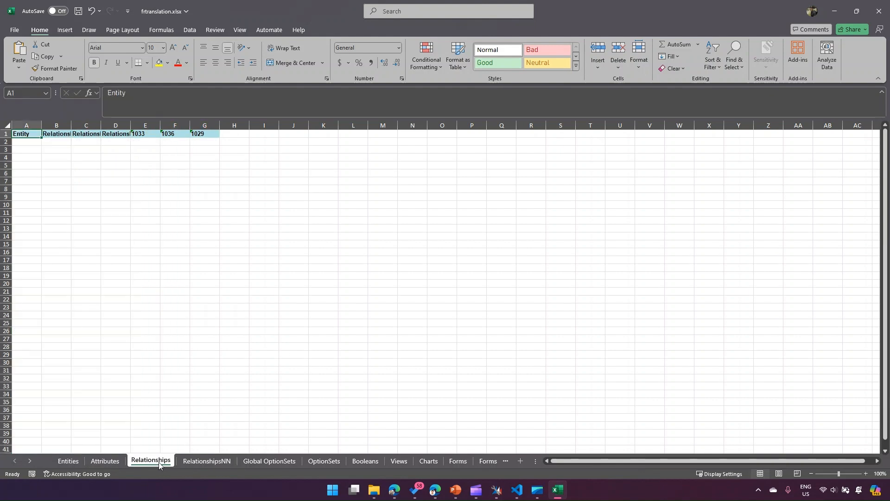
pyautogui.click(207, 459)
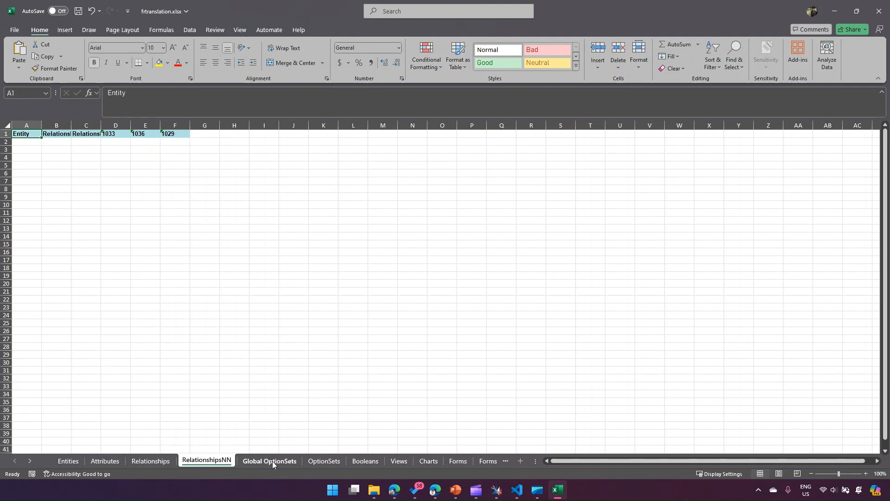
pyautogui.click(273, 462)
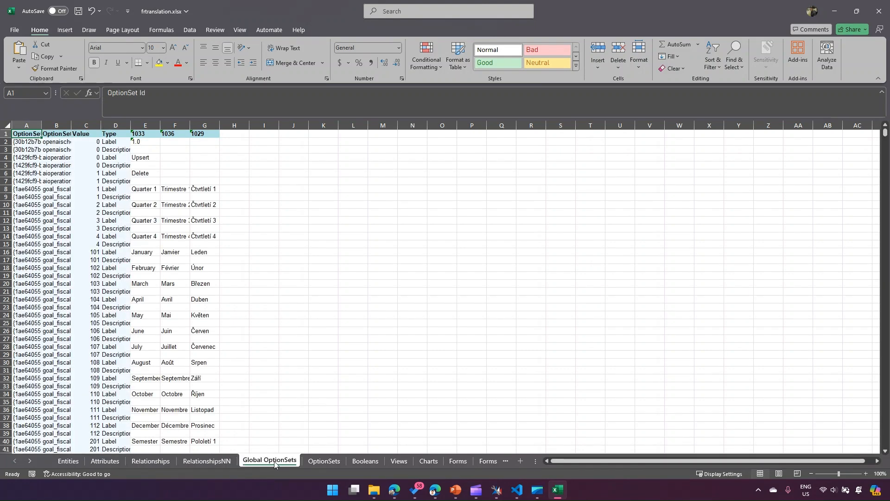
pyautogui.click(325, 461)
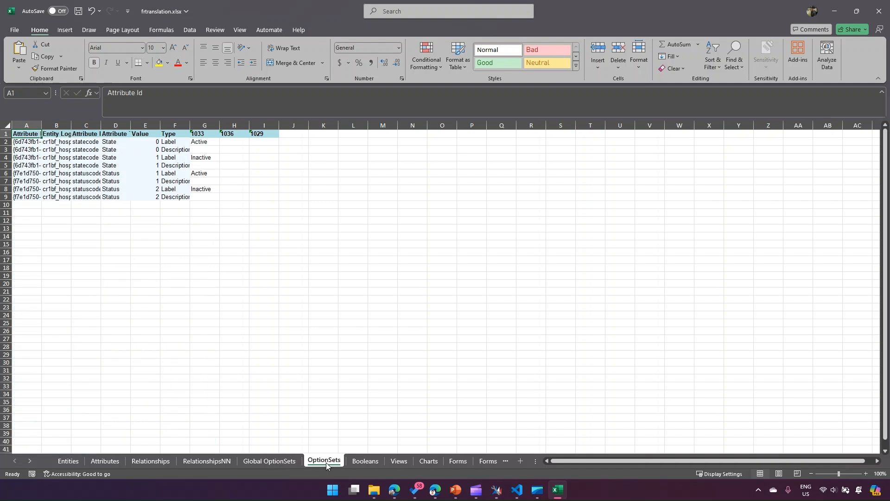
pyautogui.click(366, 461)
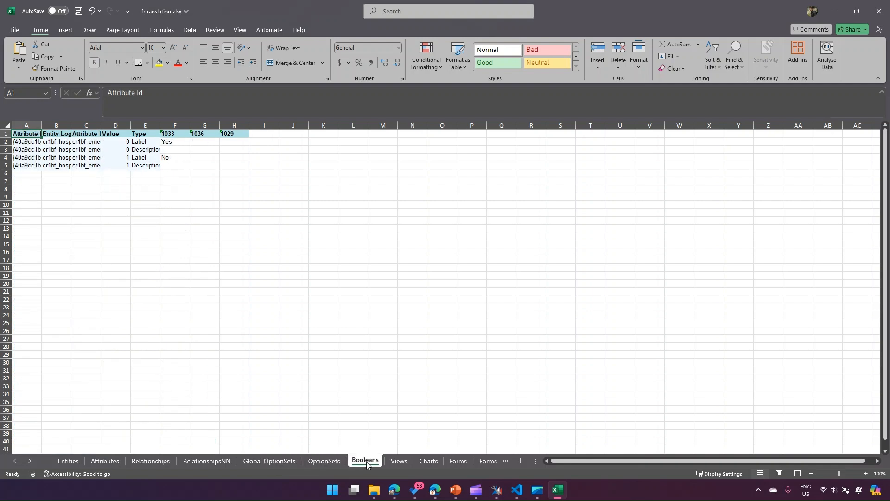
# - Examine the language columns on the Views, Charts, Forms, Forms Tabs, Forms Sections and Forms Fields sheets
pyautogui.click(399, 462)
pyautogui.click(427, 461)
pyautogui.click(458, 461)
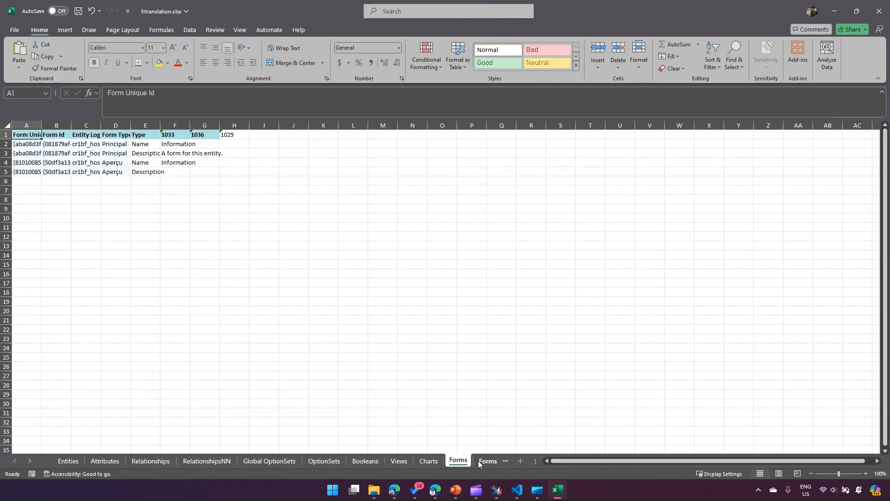
pyautogui.moveTo(531, 461); pyautogui.dragTo(700, 461)
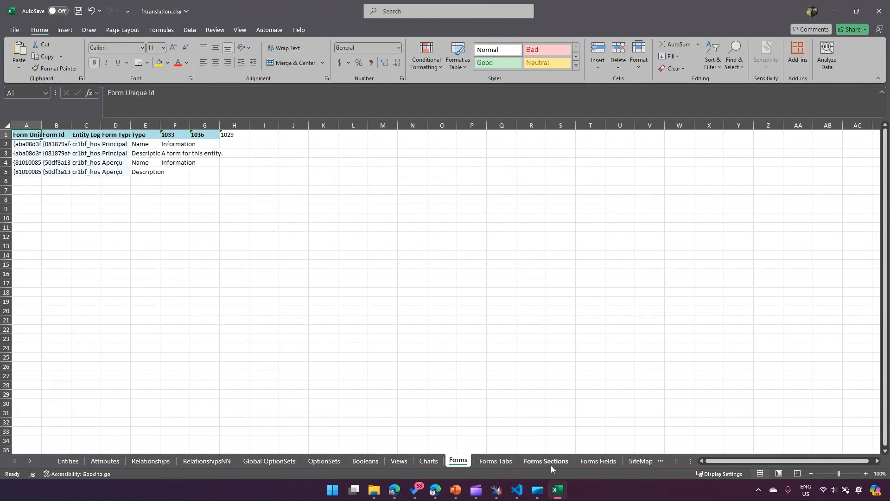
pyautogui.click(496, 462)
pyautogui.click(542, 461)
pyautogui.click(598, 461)
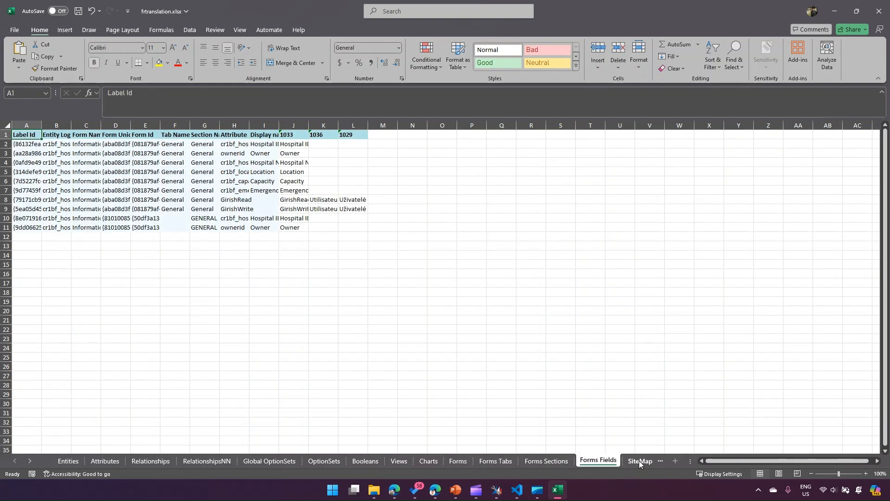
# - Examine the language columns on the SiteMap Areas, Groups and SubAreas sheets and the Dashboards, Dashboards Tabs and Dashboards Sections sheets
pyautogui.click(639, 461)
pyautogui.click(513, 461)
pyautogui.click(463, 461)
pyautogui.click(423, 461)
pyautogui.click(395, 461)
pyautogui.click(332, 461)
pyautogui.click(366, 461)
pyautogui.click(565, 461)
pyautogui.click(617, 461)
pyautogui.click(653, 462)
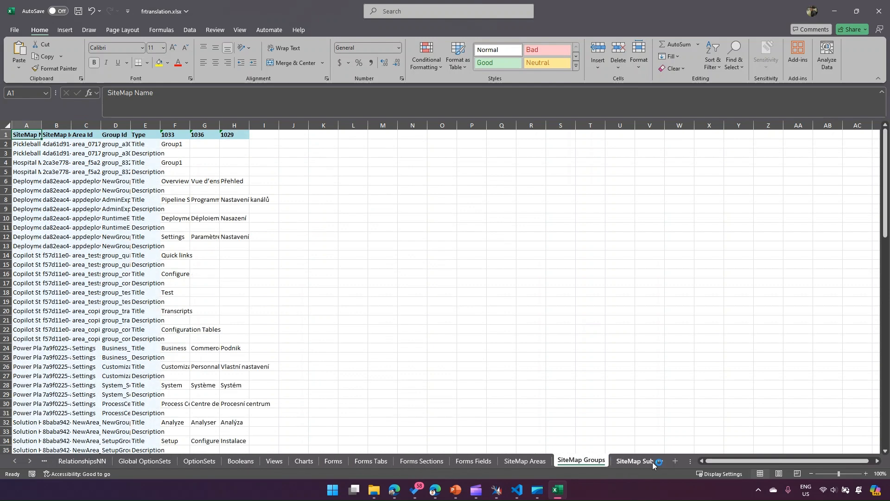
pyautogui.click(630, 462)
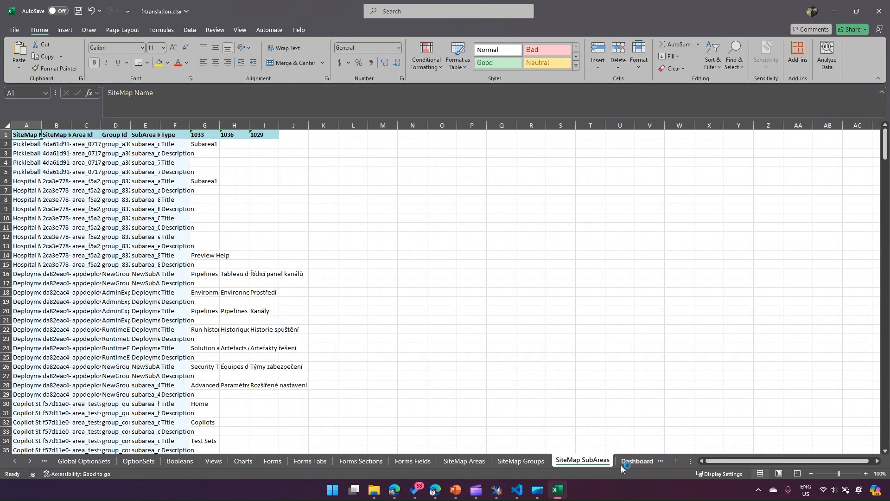
pyautogui.click(631, 463)
pyautogui.click(626, 461)
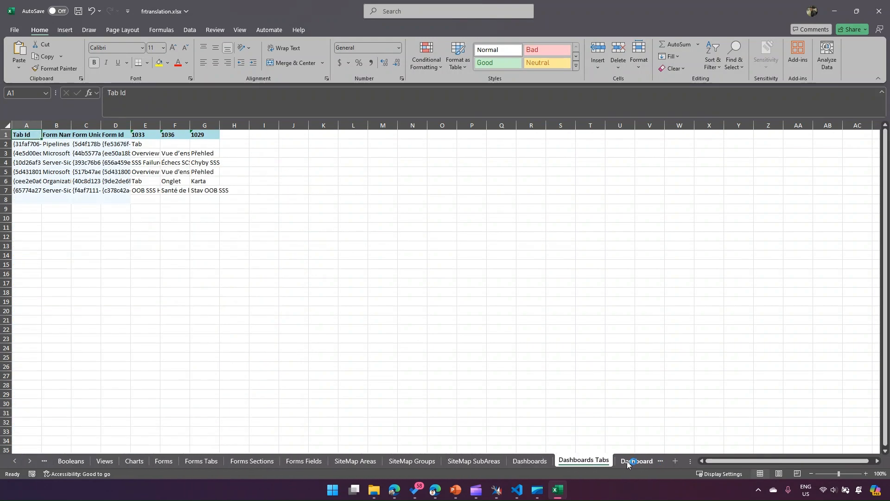
pyautogui.click(626, 461)
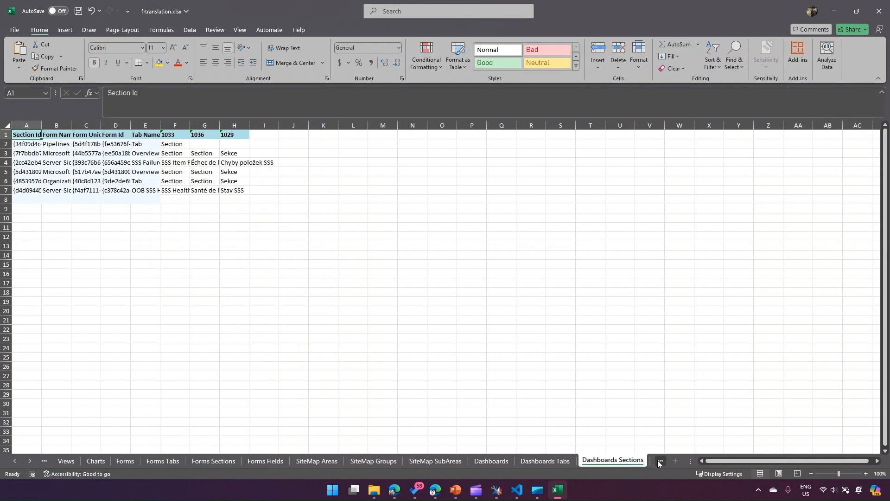
pyautogui.click(570, 464)
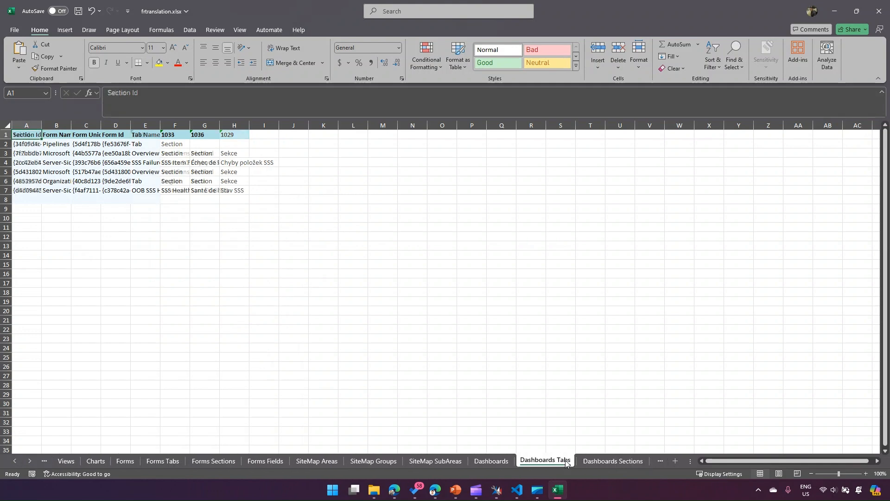
# - Return to the Attributes sheet and auto-fit all of its column widths
pyautogui.click(15, 461)
pyautogui.click(15, 461)
pyautogui.click(16, 461)
pyautogui.click(16, 461)
pyautogui.click(15, 461)
pyautogui.click(15, 461)
pyautogui.click(15, 461)
pyautogui.click(105, 461)
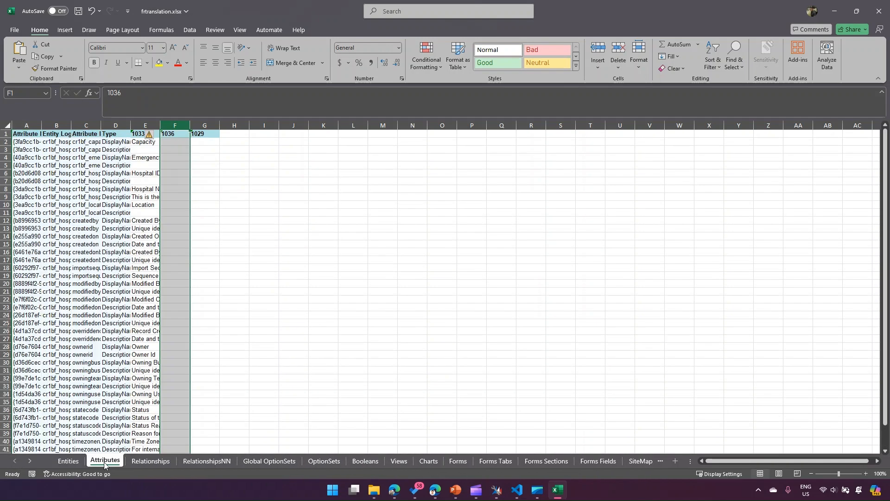
pyautogui.click(11, 123)
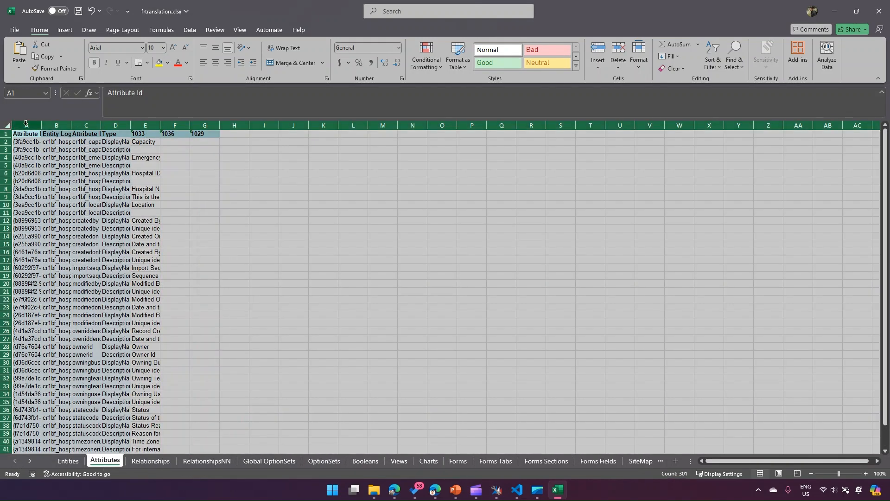
pyautogui.doubleClick(42, 122)
pyautogui.click(418, 246)
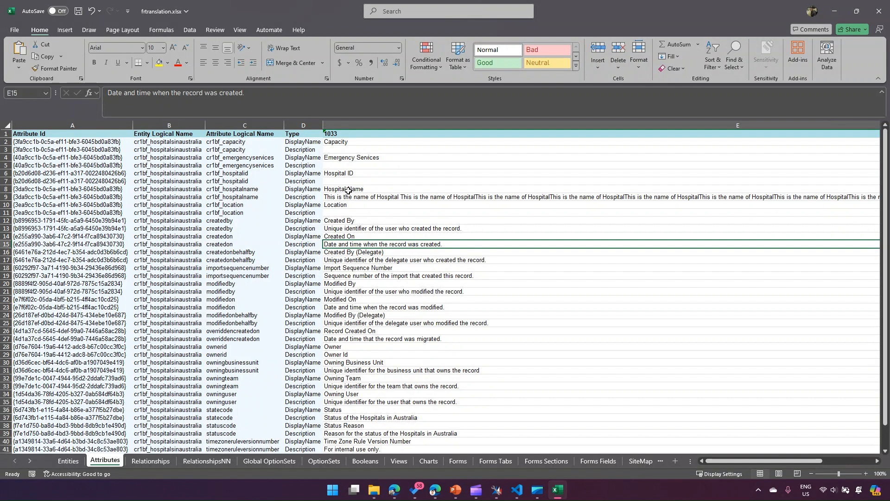
# - Locate the Hospital Name label in column 1033, switch to Google Translate in the browser and translate "hospital name" into French
pyautogui.click(341, 141)
pyautogui.click(348, 188)
pyautogui.click(348, 142)
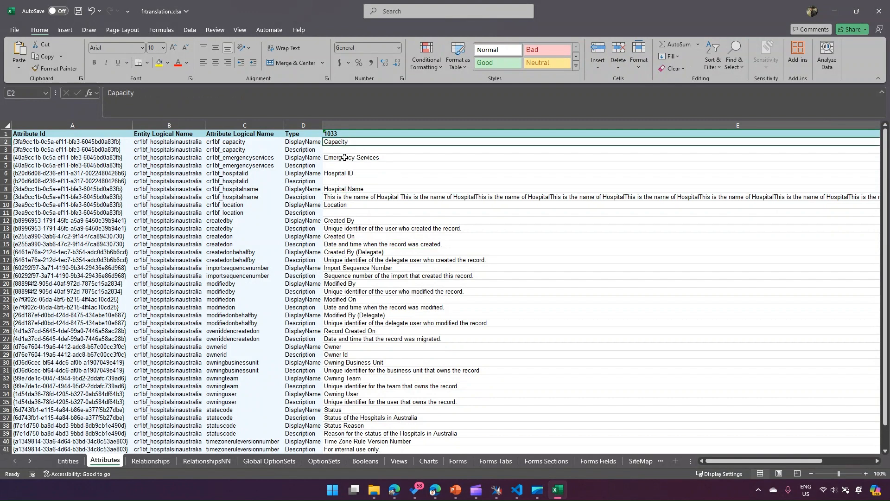
pyautogui.click(348, 189)
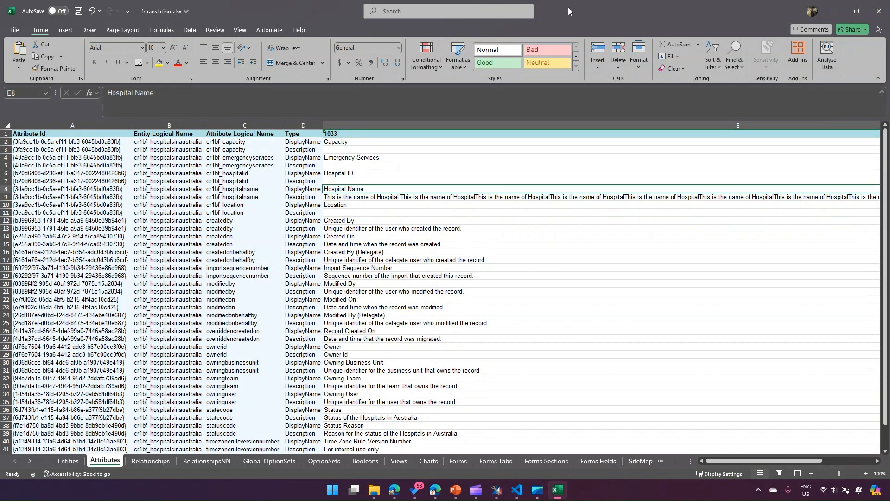
pyautogui.click(835, 11)
pyautogui.click(732, 7)
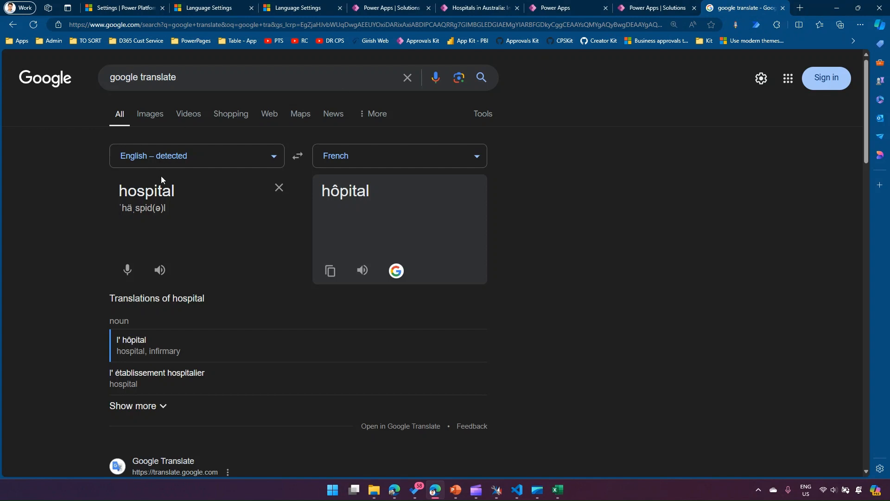
pyautogui.doubleClick(183, 192)
pyautogui.click(183, 192)
pyautogui.write('name')
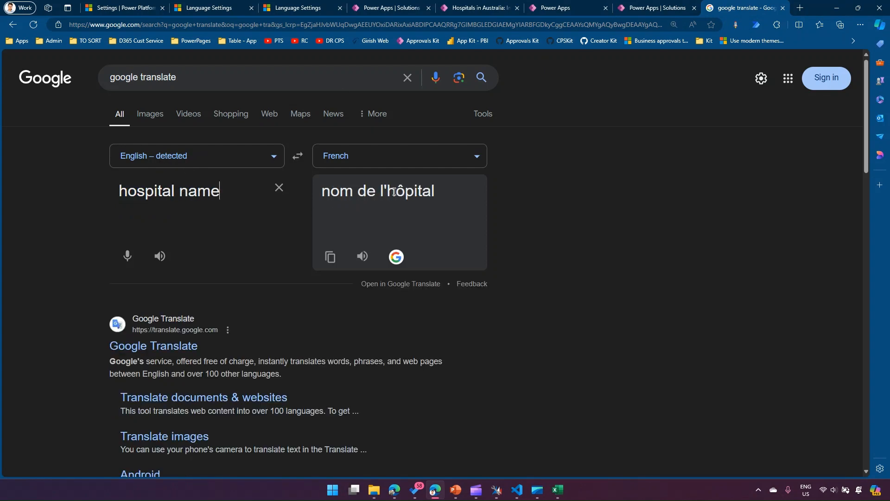
# - Copy the translation "nom de l'hôpital" into cell F8, the 1036 column of the Hospital Name row in the Excel workbook
pyautogui.tripleClick(394, 192)
pyautogui.hotkey('ctrl', 'c')
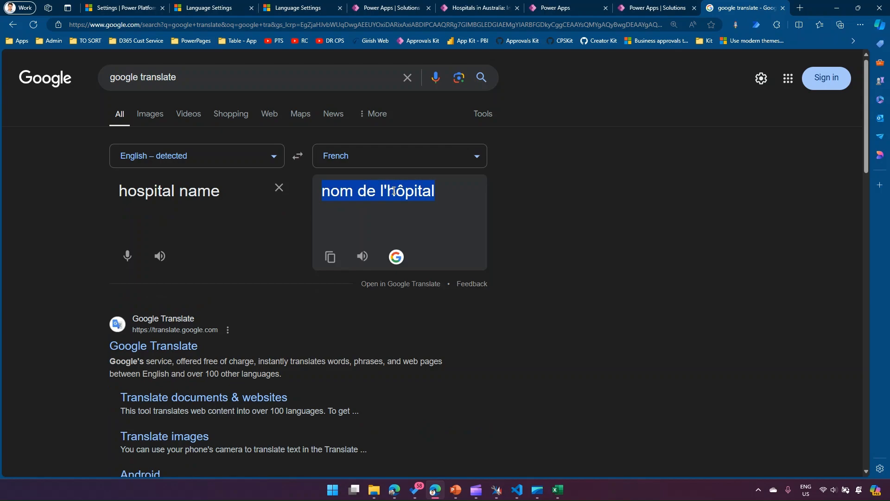
pyautogui.click(558, 489)
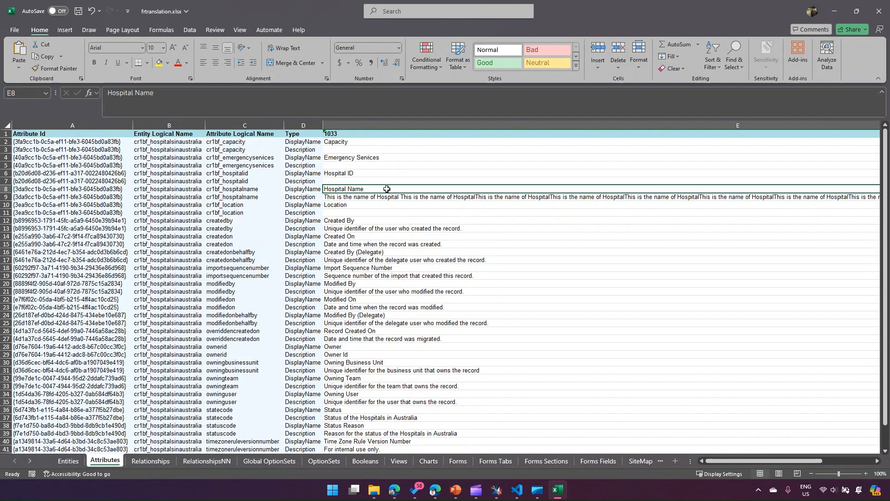
pyautogui.press('Right')
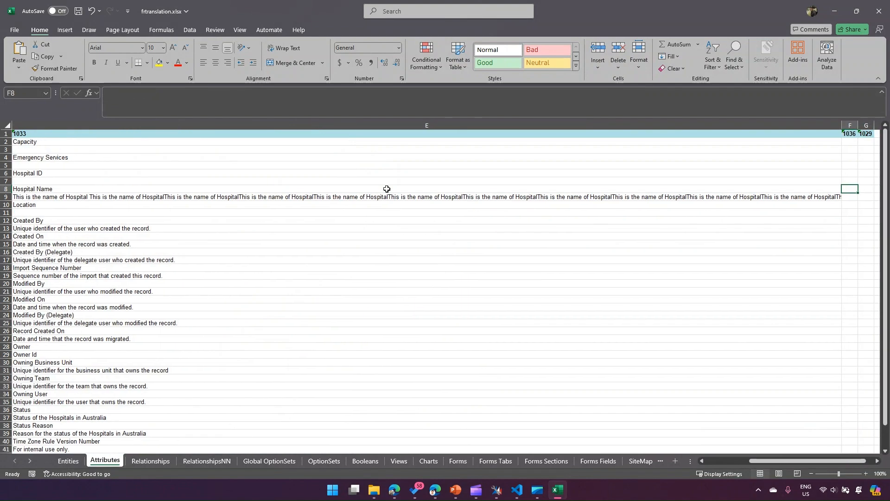
pyautogui.hotkey('ctrl', 'v')
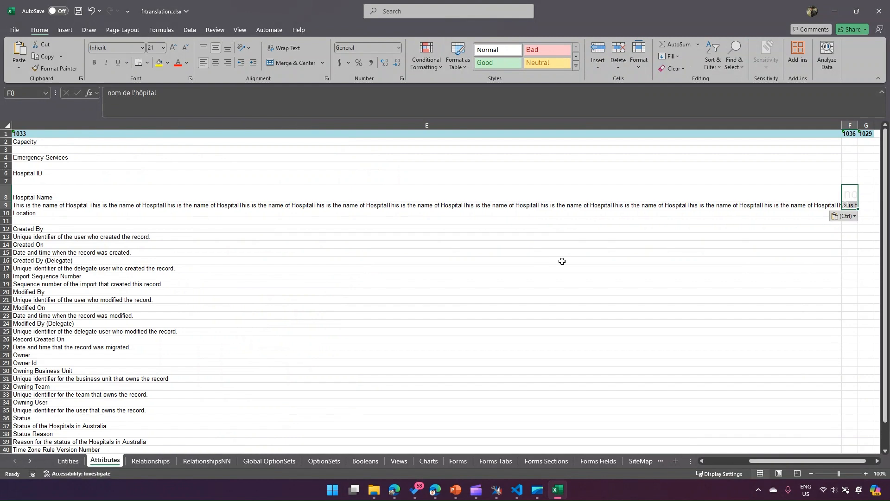
pyautogui.click(844, 248)
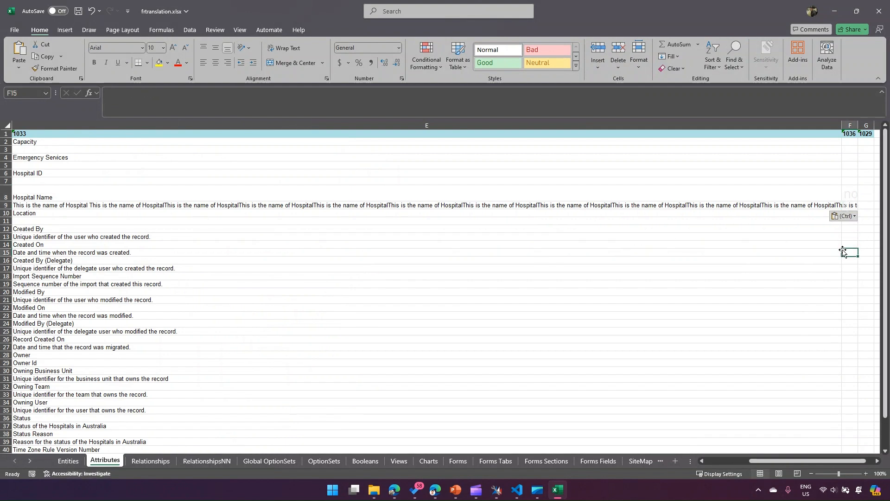
# - Copy the formatting of the Hospital Name cell E8 onto its French translation in F8
pyautogui.click(559, 197)
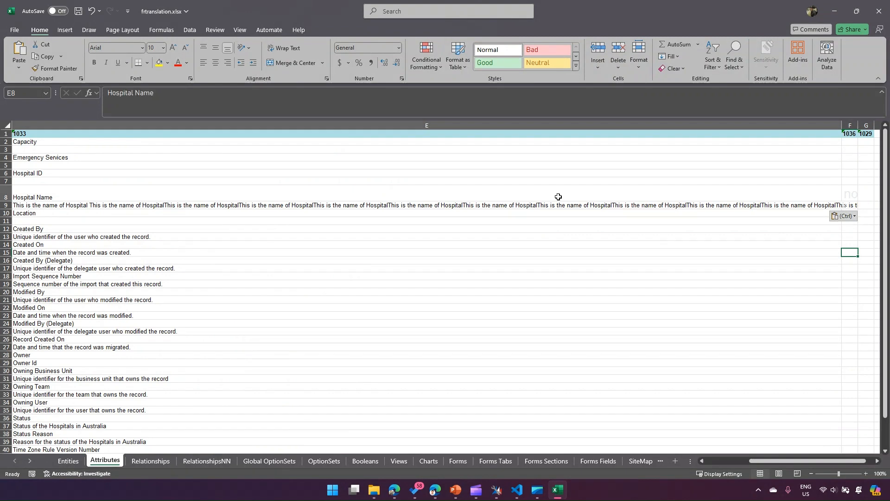
pyautogui.click(54, 69)
pyautogui.click(851, 193)
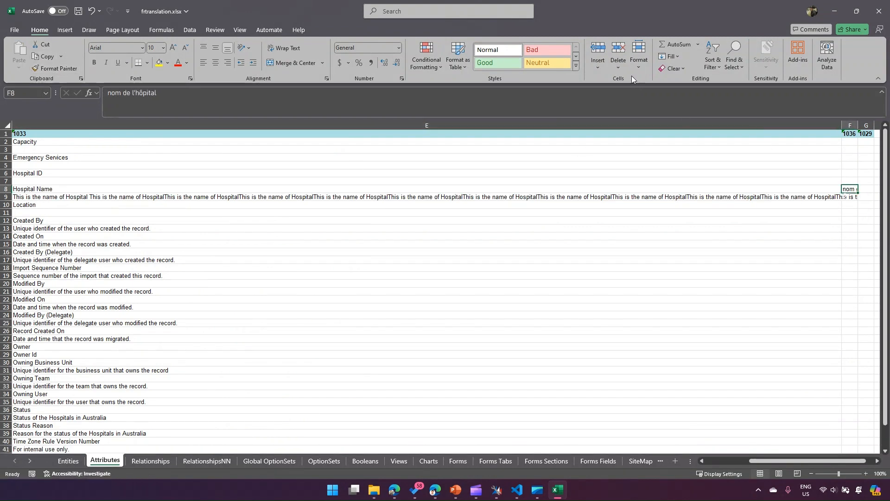
# - Copy the Capacity label, switch to Google Translate in the browser, translate "capacity" into French and copy "capacité"
pyautogui.click(45, 144)
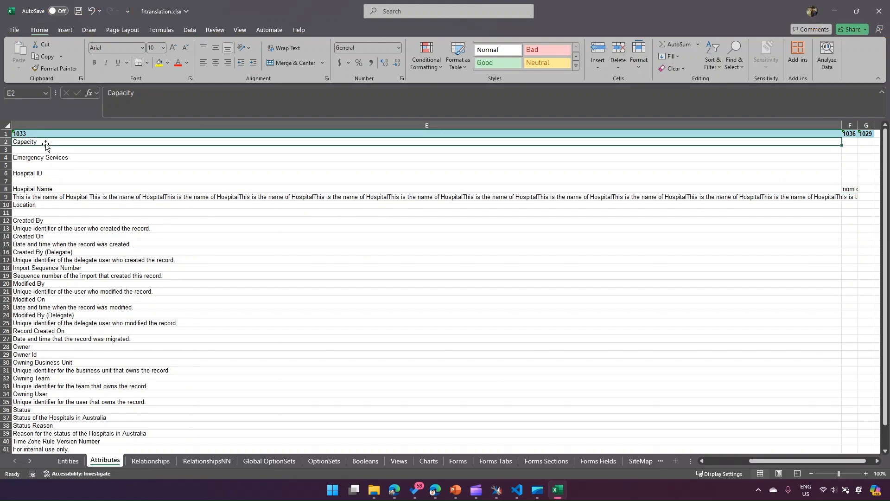
pyautogui.hotkey('ctrl', 'c')
pyautogui.hotkey('alt', 'Tab')
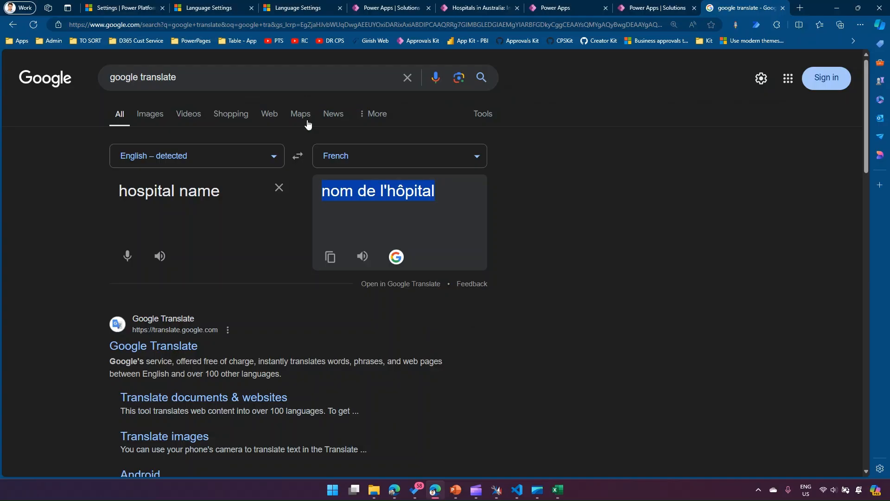
pyautogui.tripleClick(223, 186)
pyautogui.write('cap')
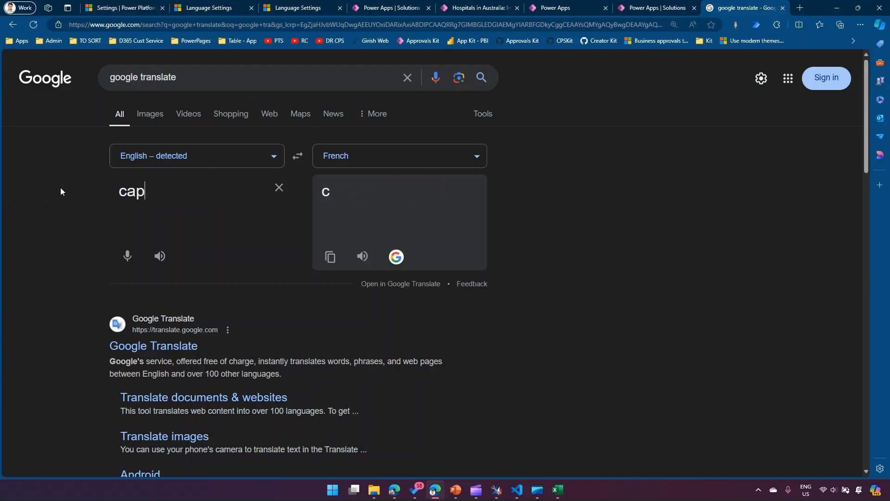
pyautogui.write('acity')
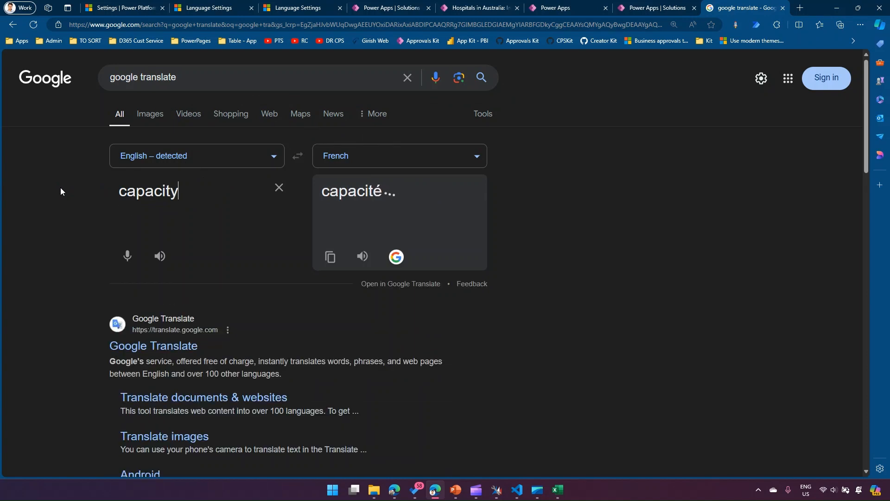
pyautogui.doubleClick(369, 191)
pyautogui.hotkey('ctrl', 'c')
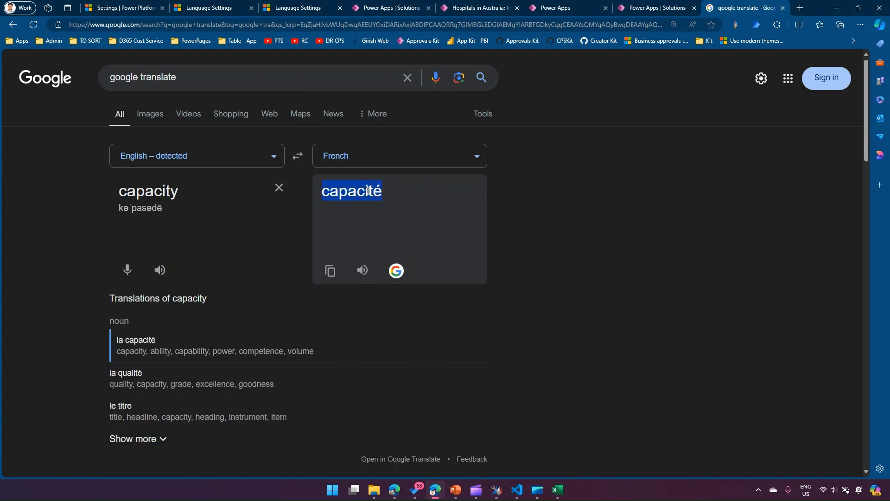
# - Back in the Excel workbook, narrow the 1033 column and widen the 1036 column on the Attributes sheet
pyautogui.click(837, 8)
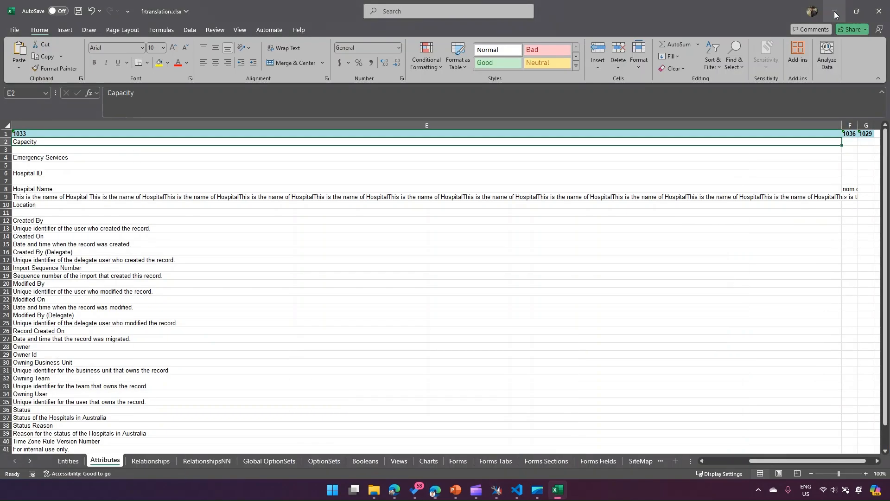
pyautogui.moveTo(805, 461)
pyautogui.mouseDown()
pyautogui.moveTo(740, 465)
pyautogui.moveTo(813, 465)
pyautogui.mouseUp()
pyautogui.moveTo(787, 124); pyautogui.dragTo(552, 149)
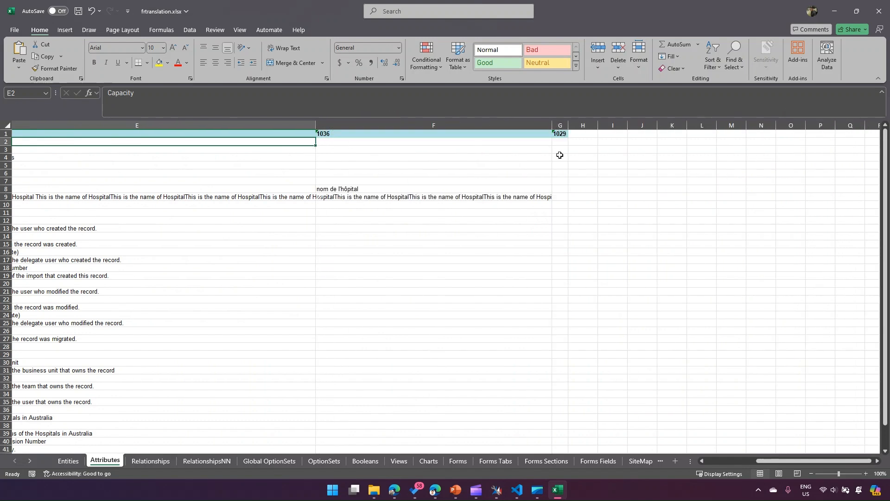
pyautogui.moveTo(763, 461); pyautogui.dragTo(739, 462)
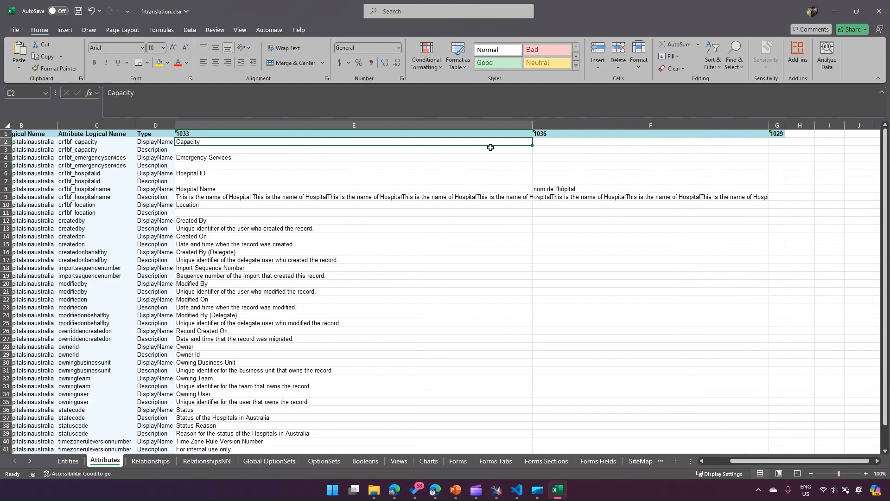
# - Enter "capacité" in cell F2 as the 1036 translation of the Capacity display name
pyautogui.doubleClick(545, 142)
pyautogui.hotkey('ctrl', 'v')
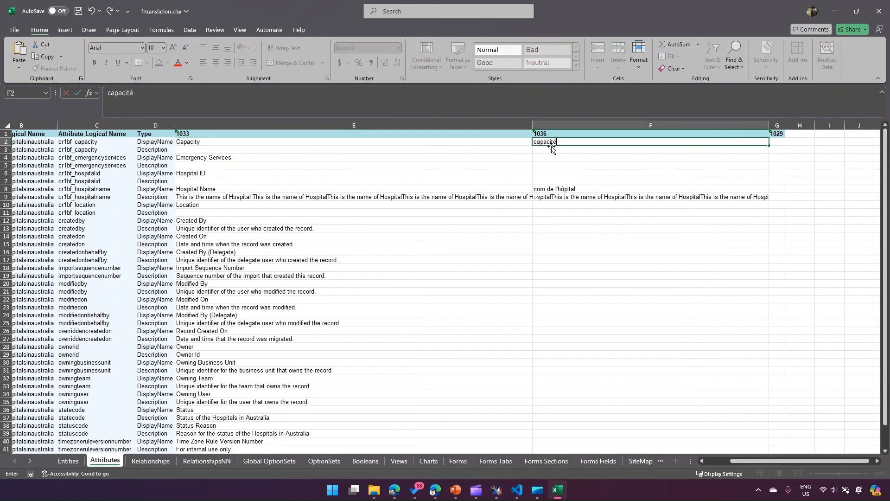
pyautogui.click(596, 250)
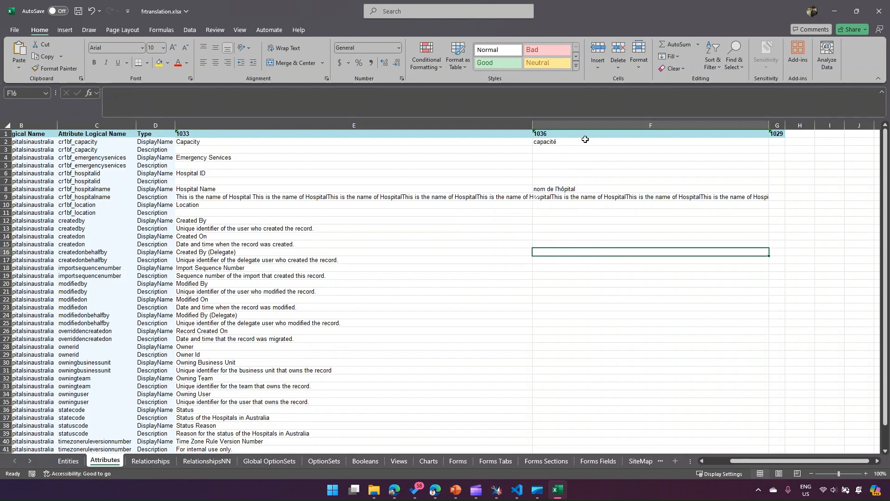
# - Narrow the 1033 column a little further and select the French Hospital Name translation in F8
pyautogui.click(561, 150)
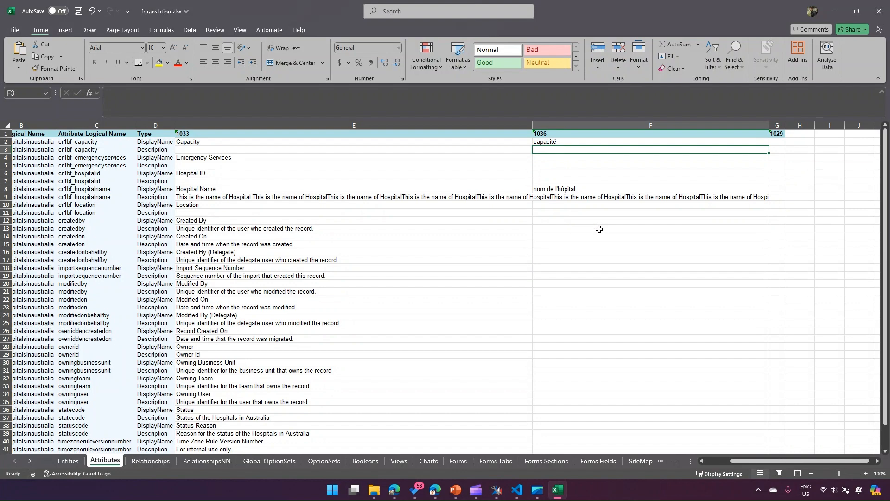
pyautogui.moveTo(594, 219); pyautogui.dragTo(590, 342)
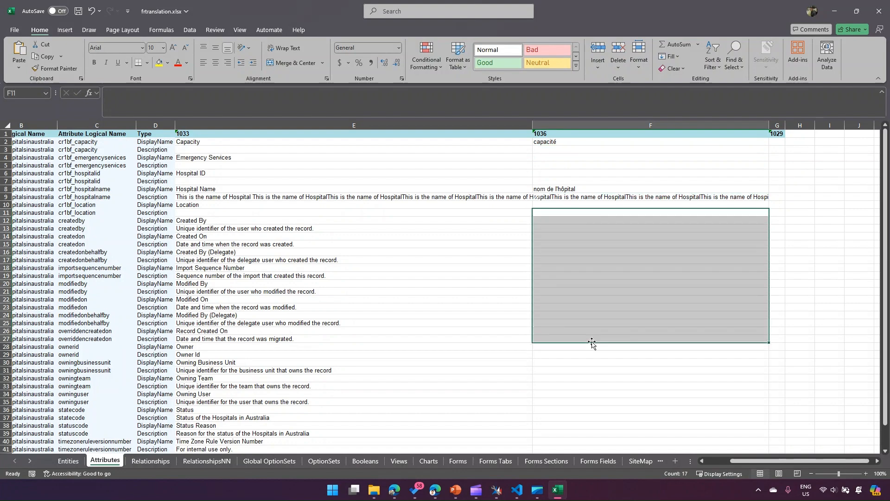
pyautogui.click(549, 220)
pyautogui.moveTo(531, 124); pyautogui.dragTo(516, 192)
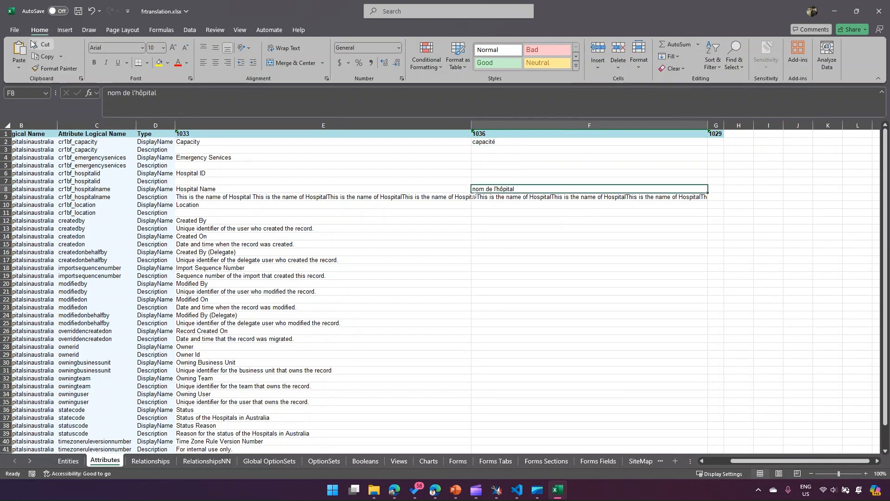
# - Save and close the frtranslation.xlsx workbook, and switch to Easy Translator in XrmToolBox
pyautogui.click(78, 11)
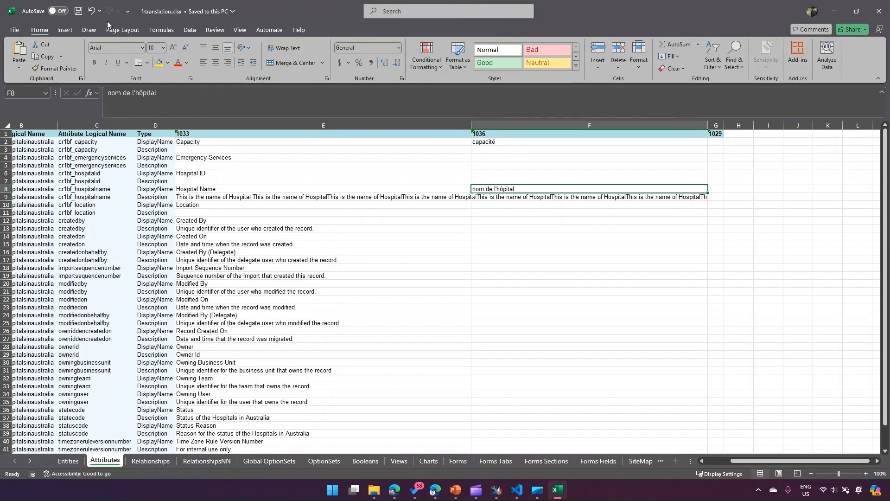
pyautogui.click(880, 19)
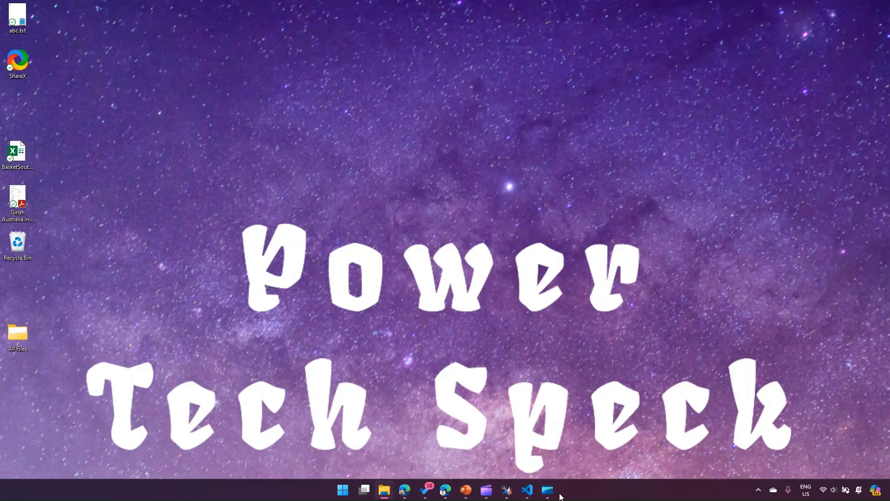
pyautogui.click(446, 490)
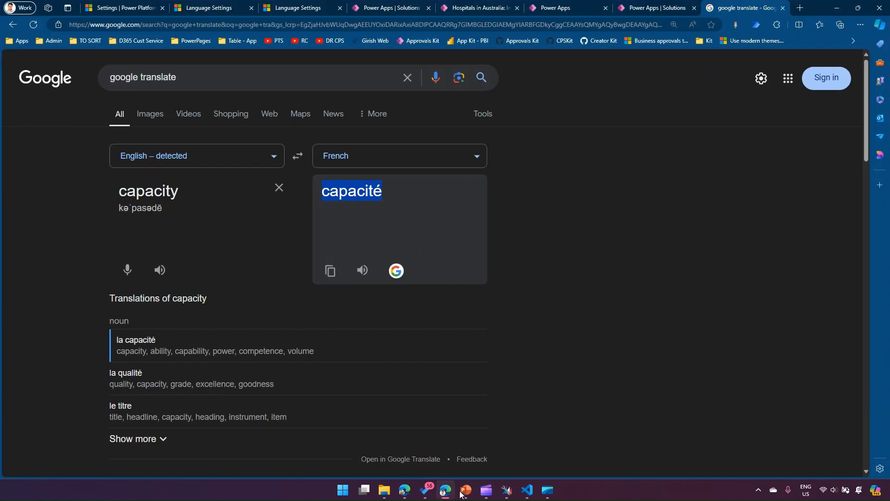
pyautogui.click(507, 491)
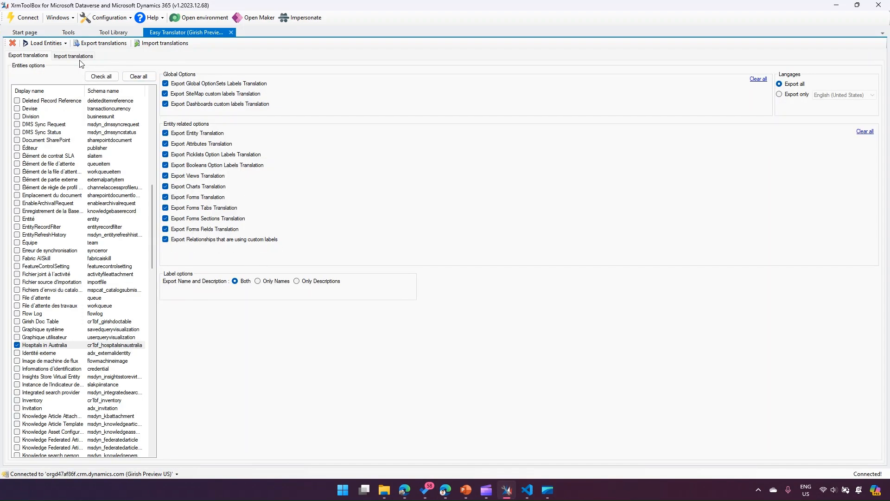
# - Choose frtranslation.xlsx from the Downloads folder as the translation file and import its translations
pyautogui.click(153, 45)
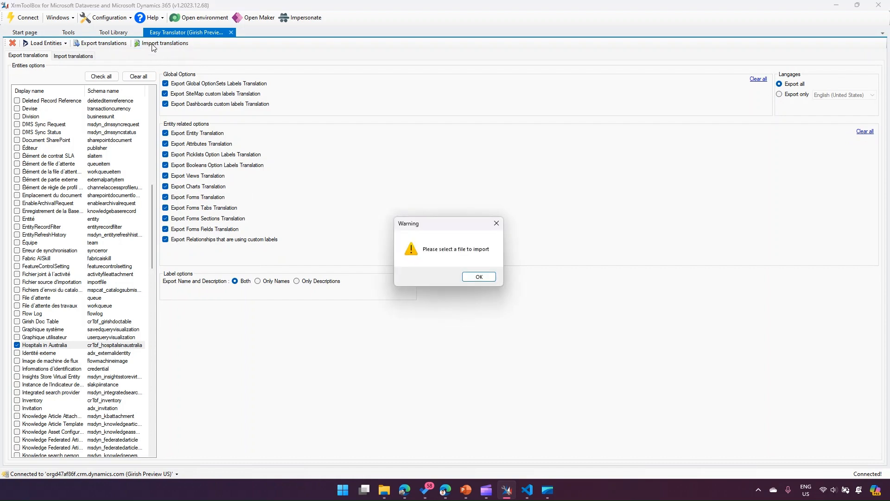
pyautogui.click(478, 278)
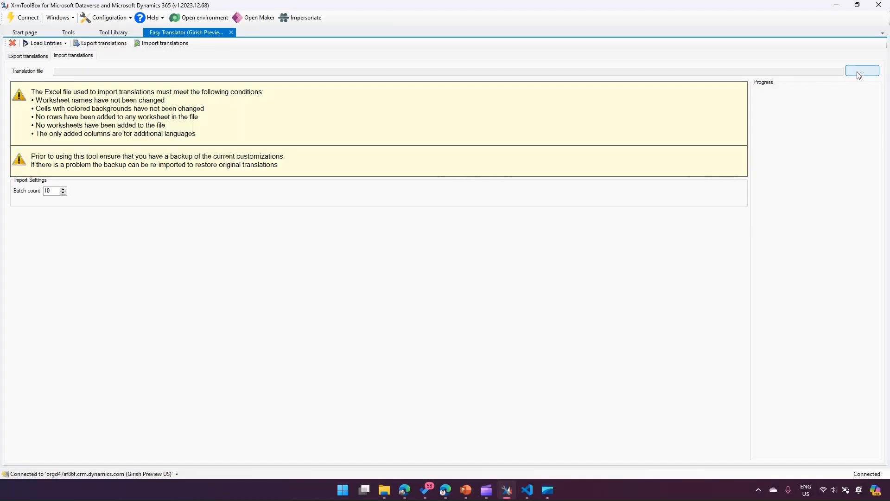
pyautogui.click(860, 72)
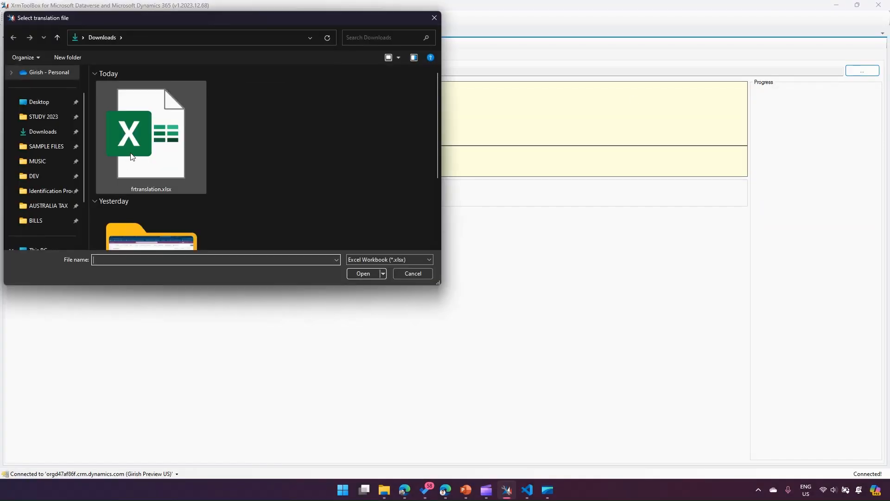
pyautogui.doubleClick(130, 157)
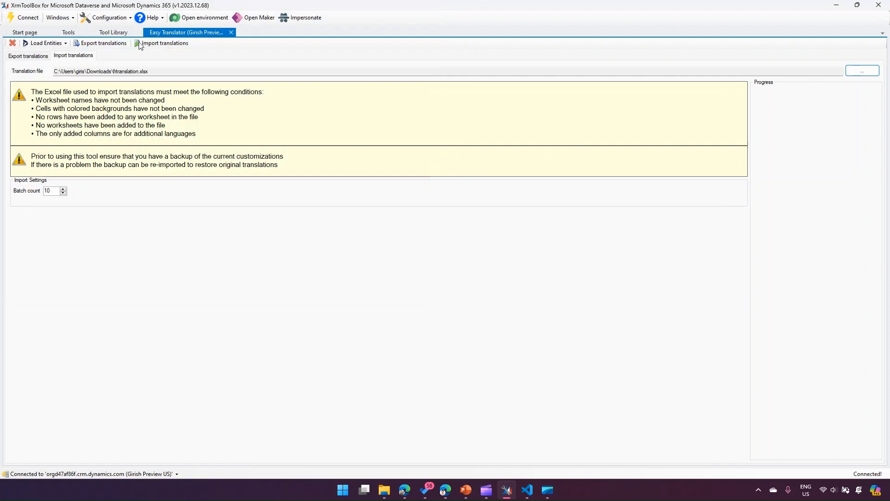
pyautogui.click(152, 42)
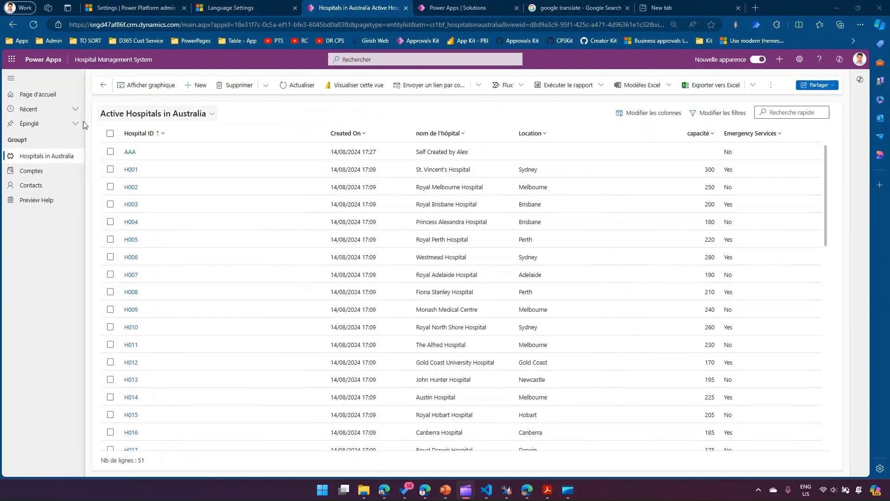
# - In the Hospital Management System app in the browser, open hospital record H001 and check the French labels of its name and capacity fields
pyautogui.click(53, 159)
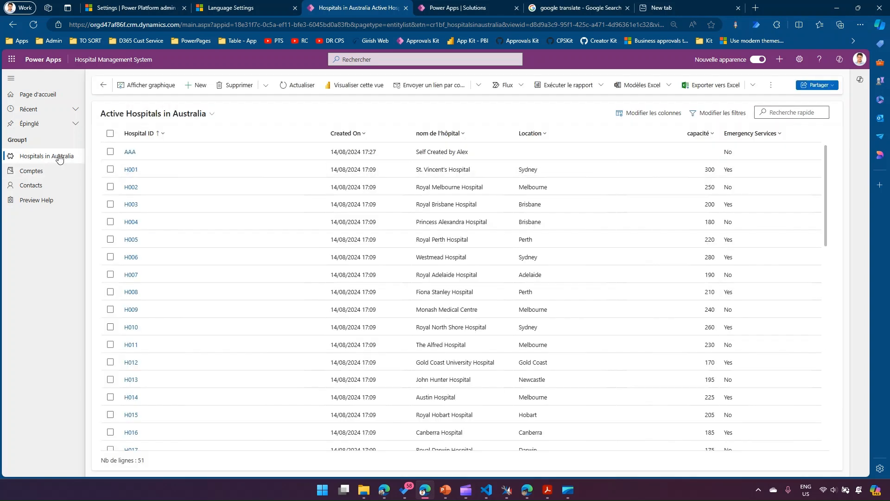
pyautogui.click(132, 170)
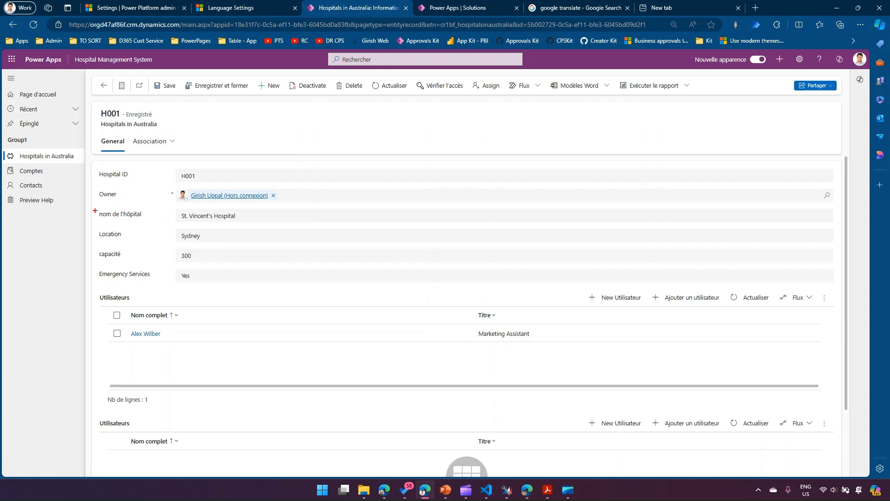
pyautogui.moveTo(94, 209); pyautogui.dragTo(158, 221)
pyautogui.moveTo(97, 249); pyautogui.dragTo(142, 262)
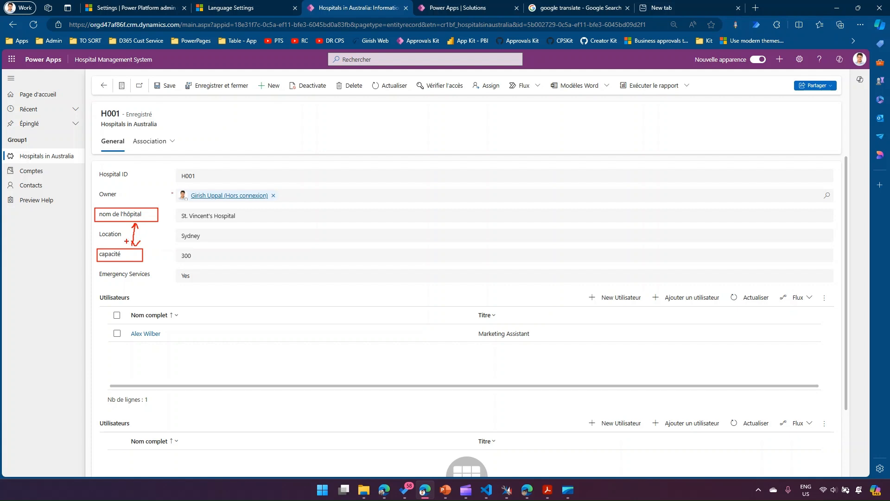
pyautogui.press('Escape')
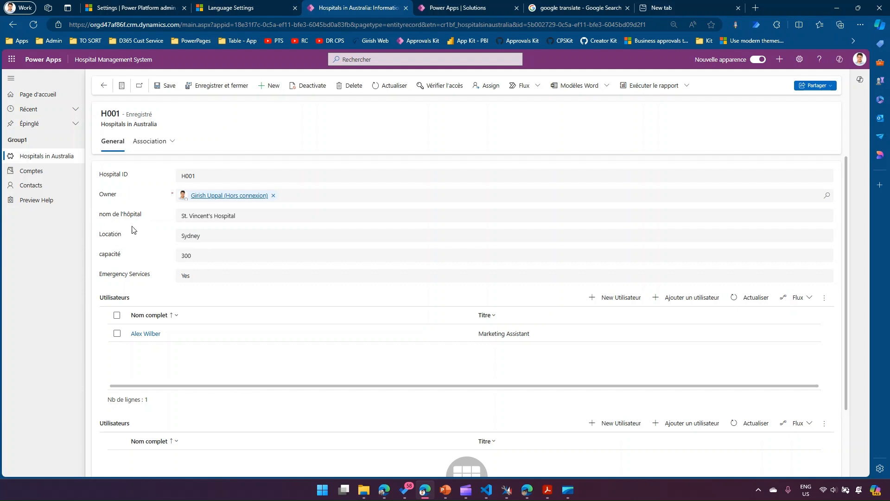
# - Set the user interface language to Anglais in the app's personal options and apply the change
pyautogui.click(800, 60)
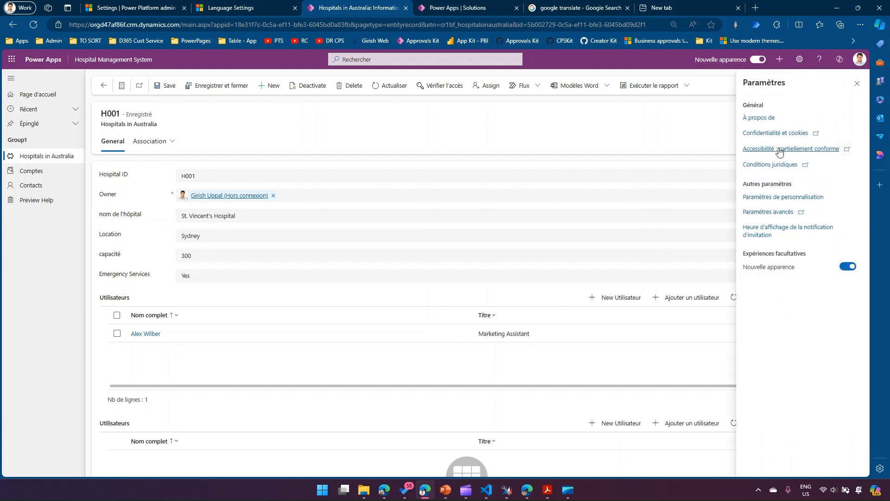
pyautogui.click(772, 198)
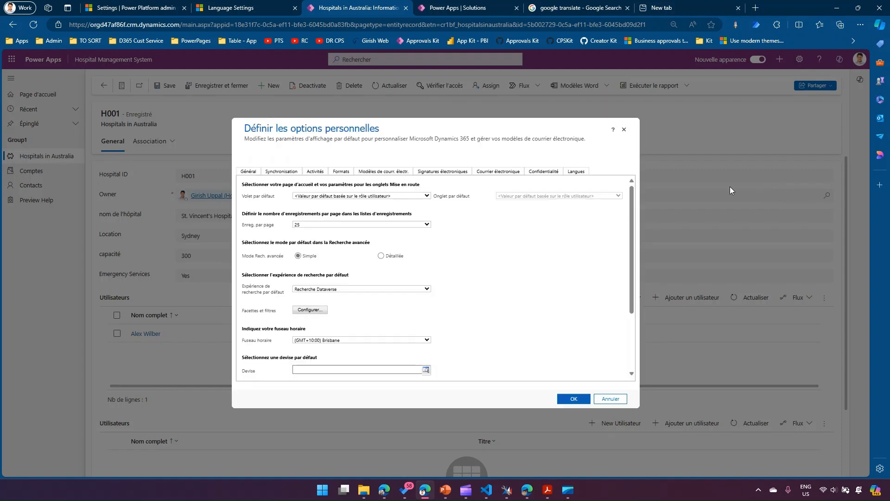
pyautogui.click(581, 176)
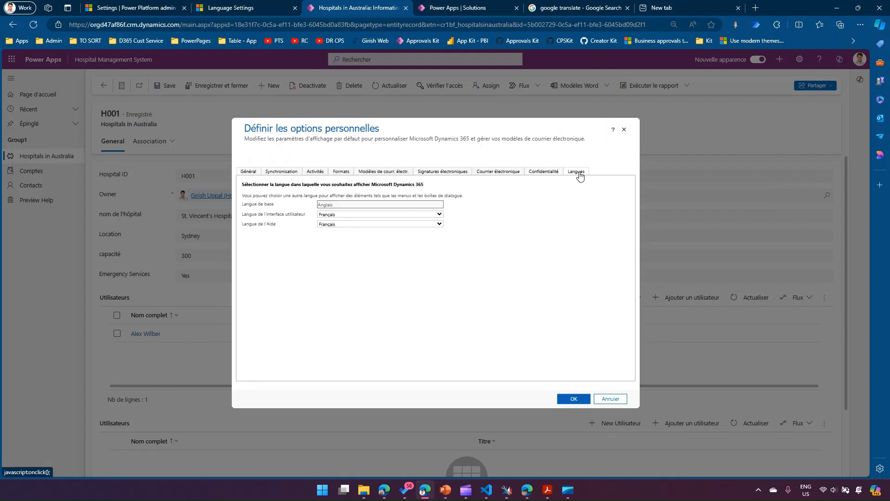
pyautogui.click(376, 216)
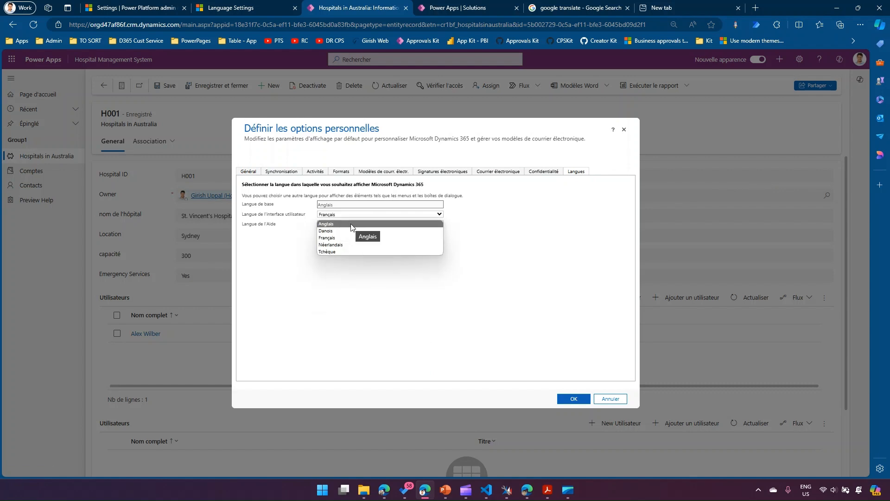
pyautogui.click(438, 225)
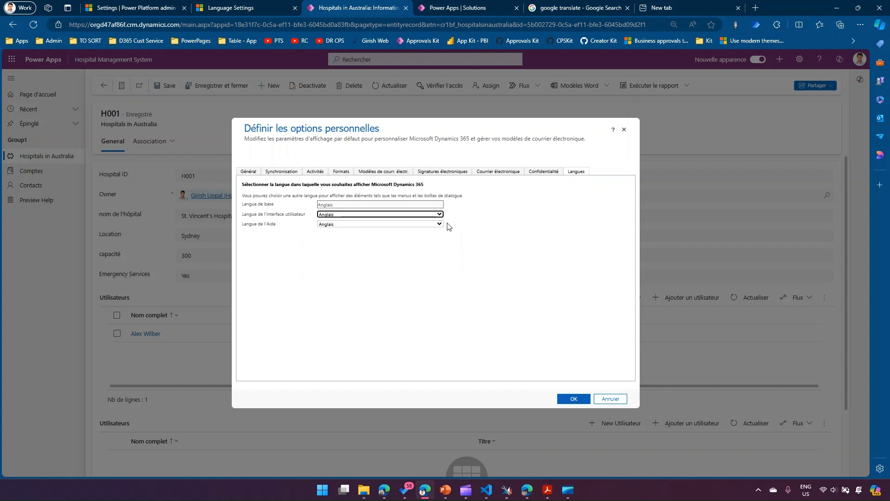
pyautogui.click(573, 398)
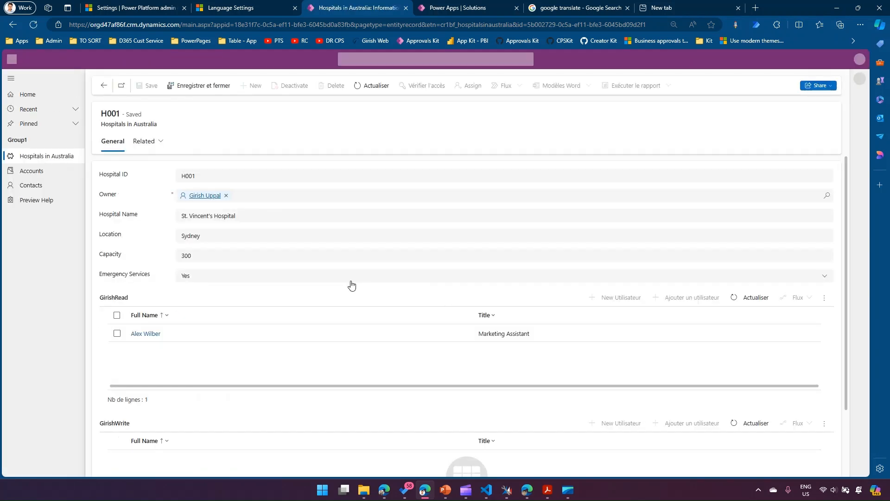
# - Check the English labels of the hospital name and capacity fields on record H001
pyautogui.moveTo(100, 213); pyautogui.dragTo(139, 215)
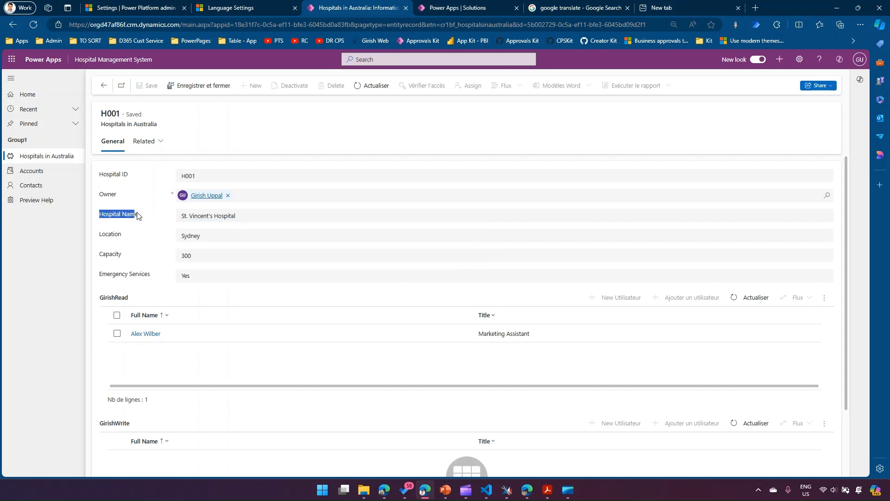
pyautogui.moveTo(99, 255); pyautogui.dragTo(123, 255)
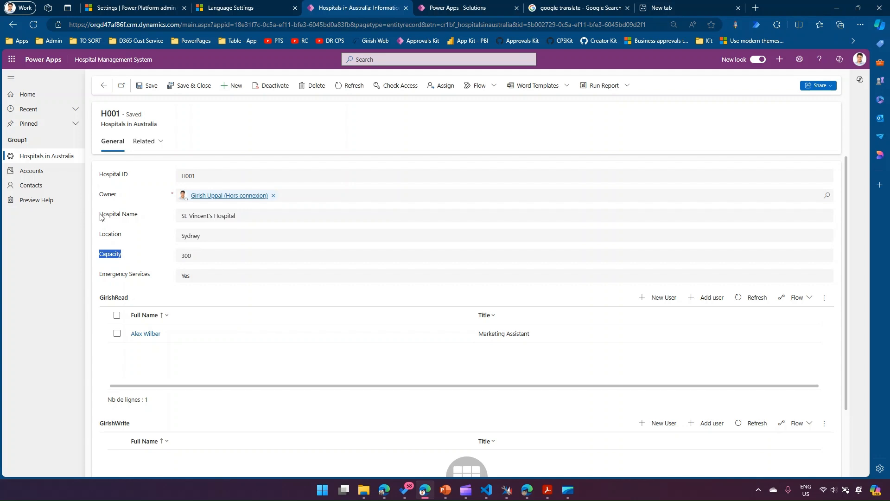
pyautogui.moveTo(100, 214); pyautogui.dragTo(140, 216)
pyautogui.moveTo(103, 254); pyautogui.dragTo(133, 253)
pyautogui.click(103, 256)
pyautogui.click(126, 237)
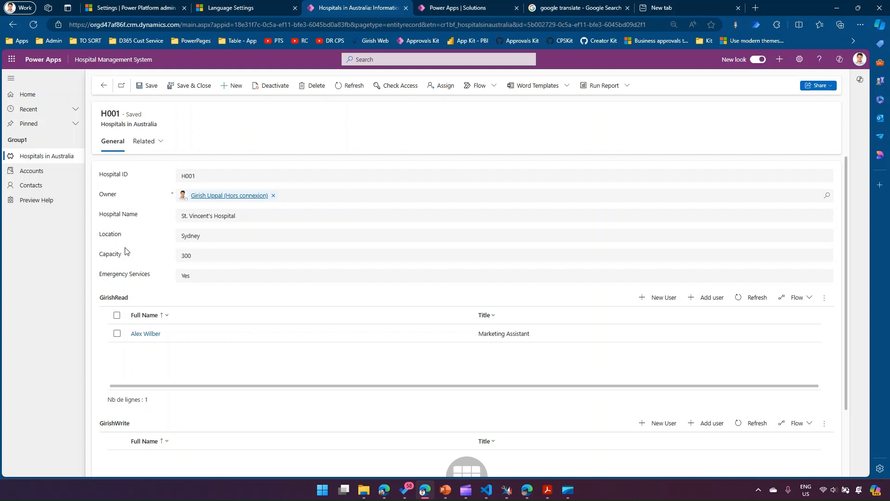